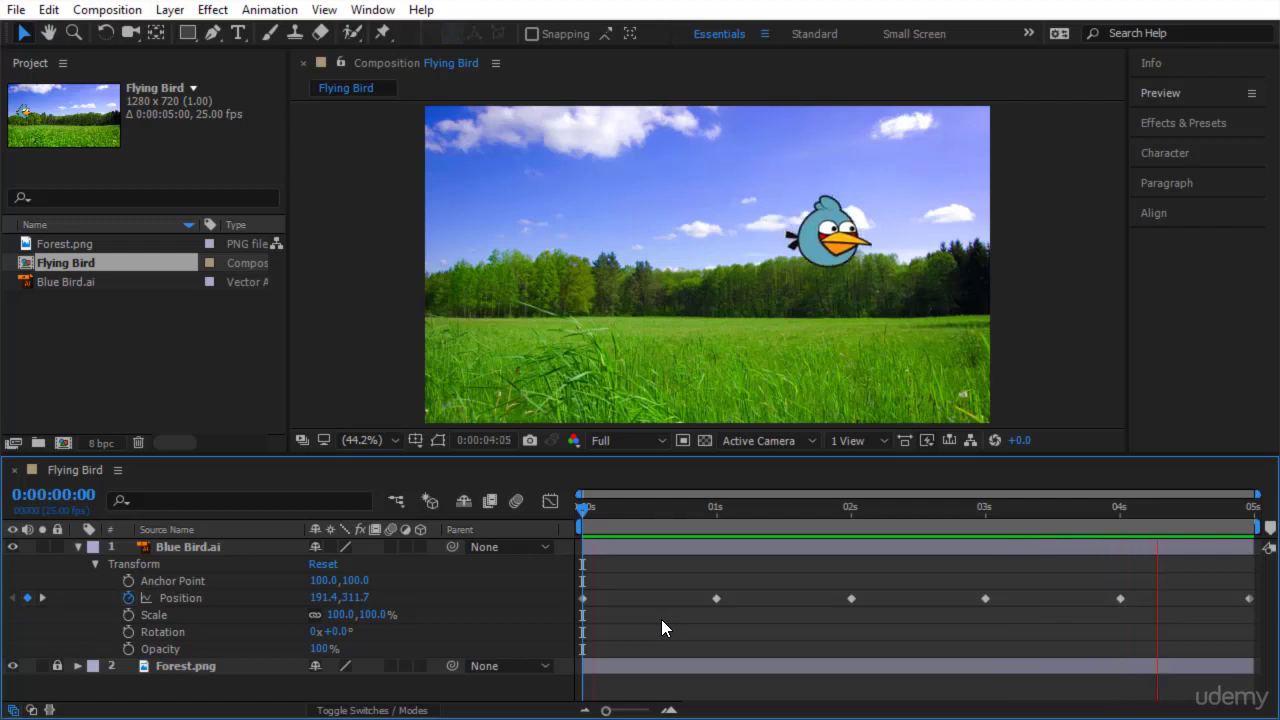
Preview the Flying Bird composition to review the bird's existing position animation.
key(space)
key(space)
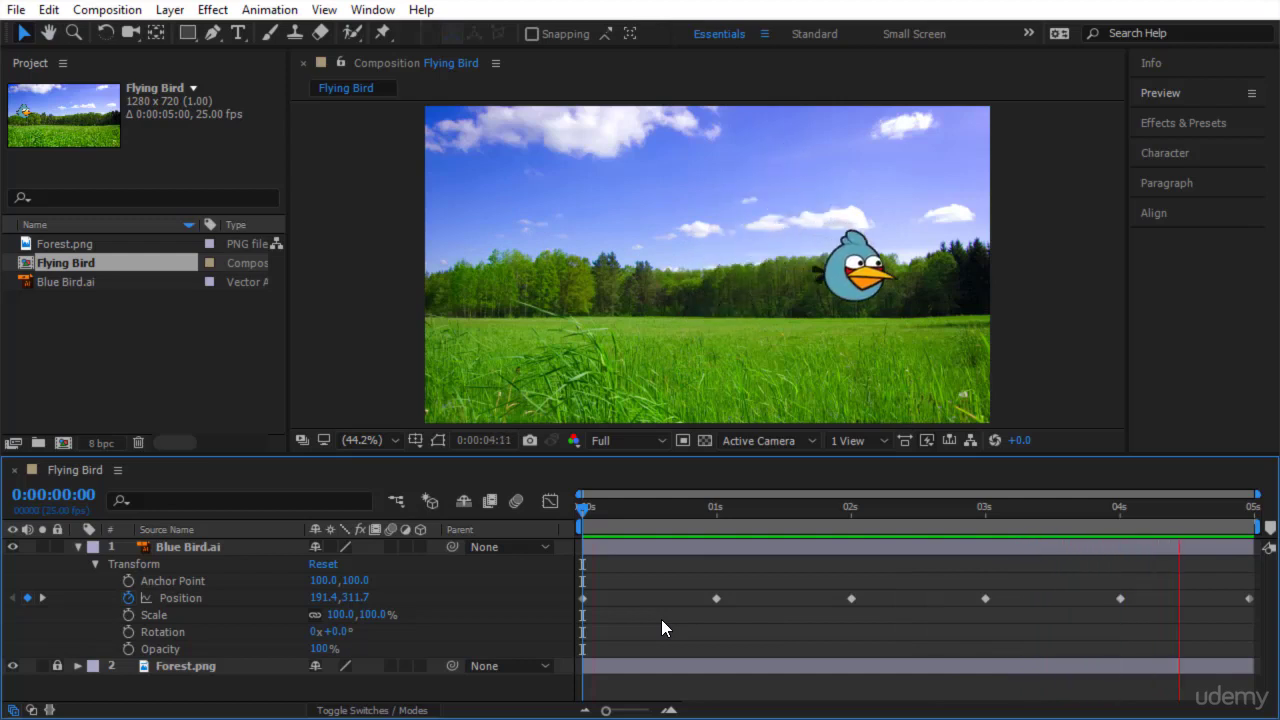
key(space)
key(space)
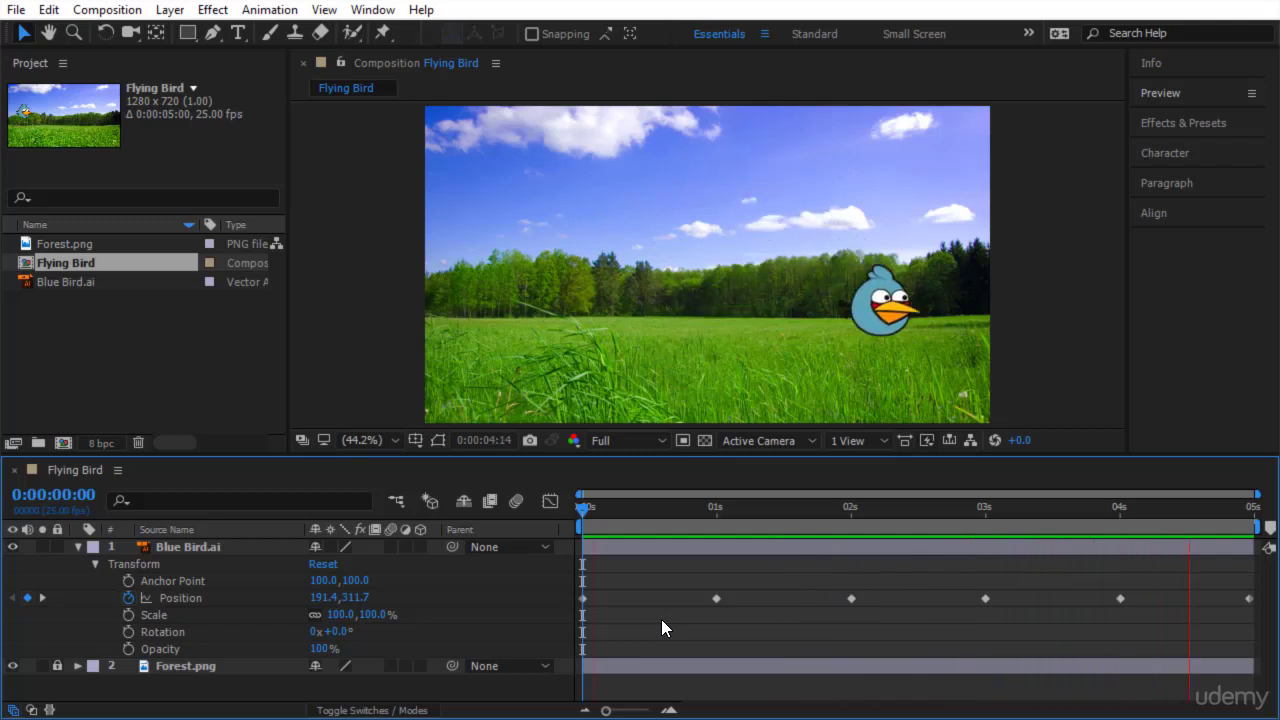
click(1024, 294)
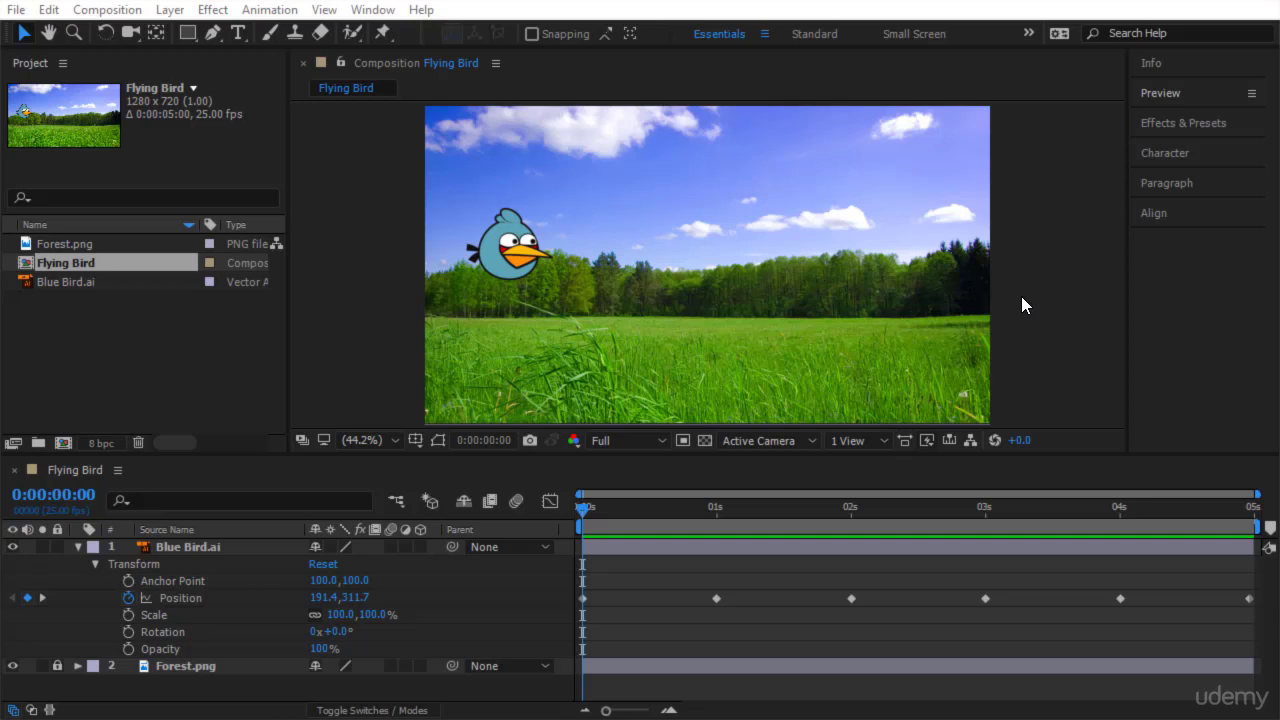
click(660, 617)
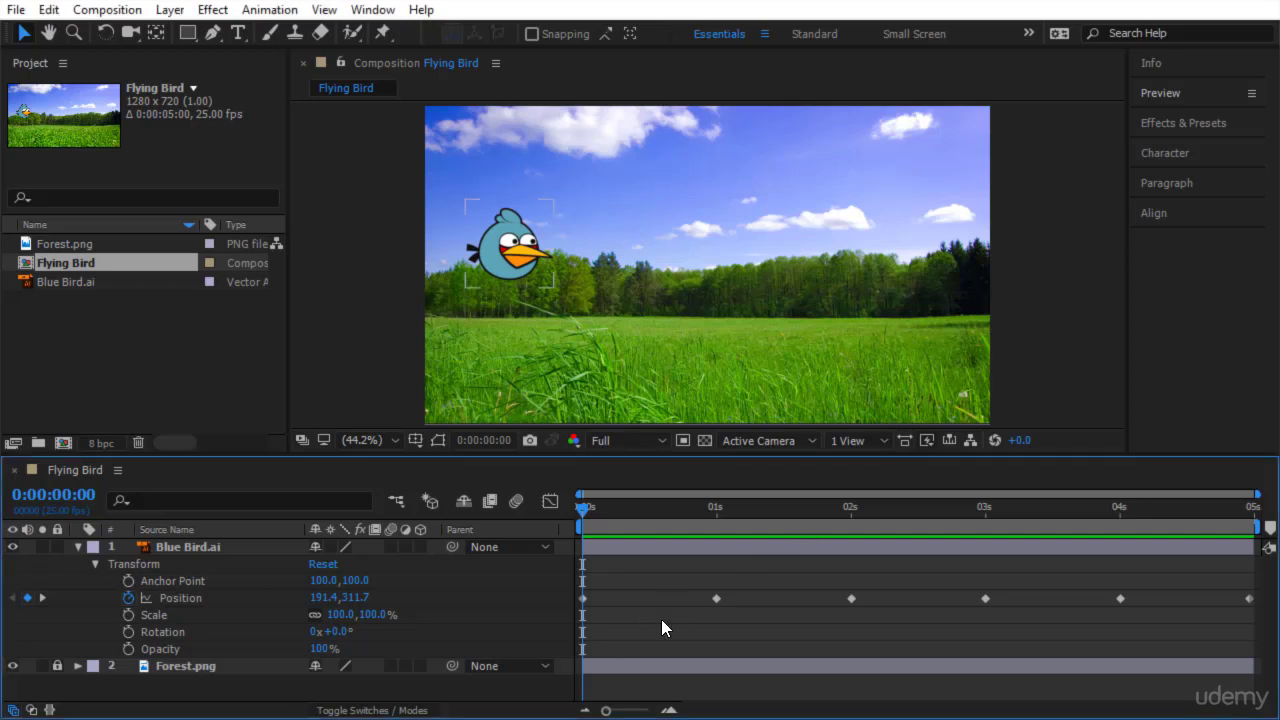
key(space)
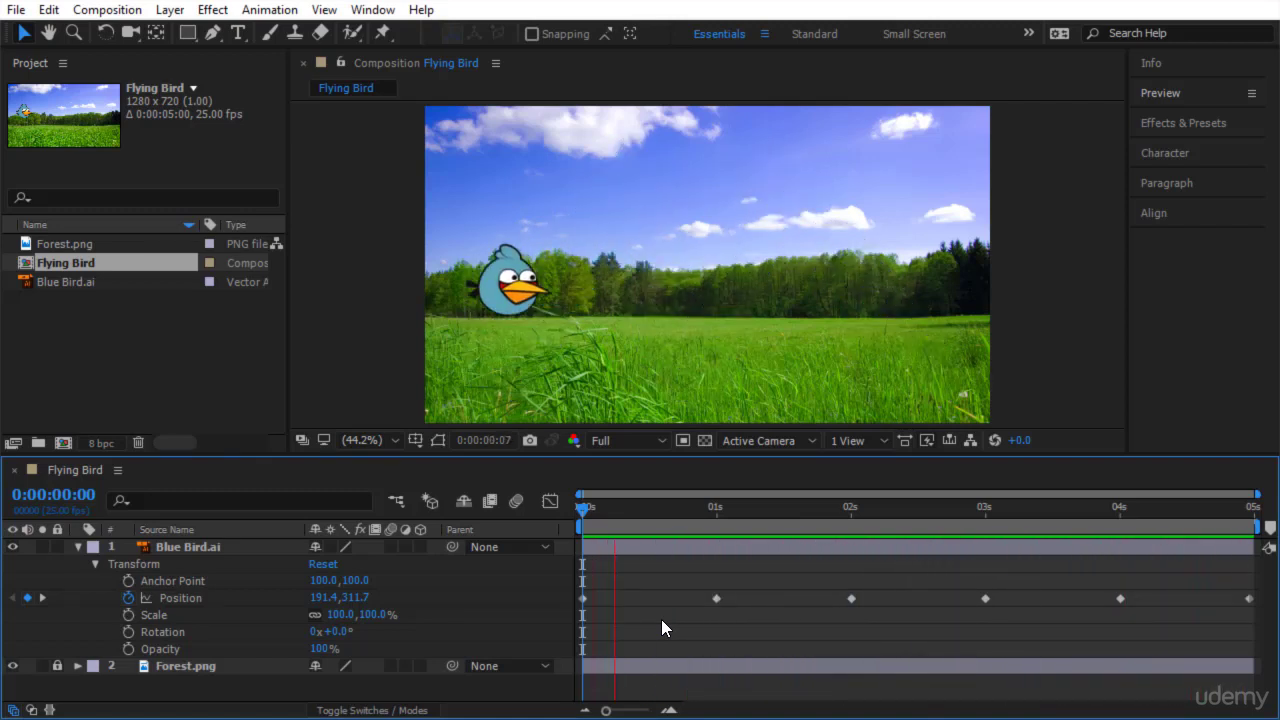
Try rotating the Blue Bird.ai layer freely at the first frame and reset its Rotation to 0°.
click(152, 632)
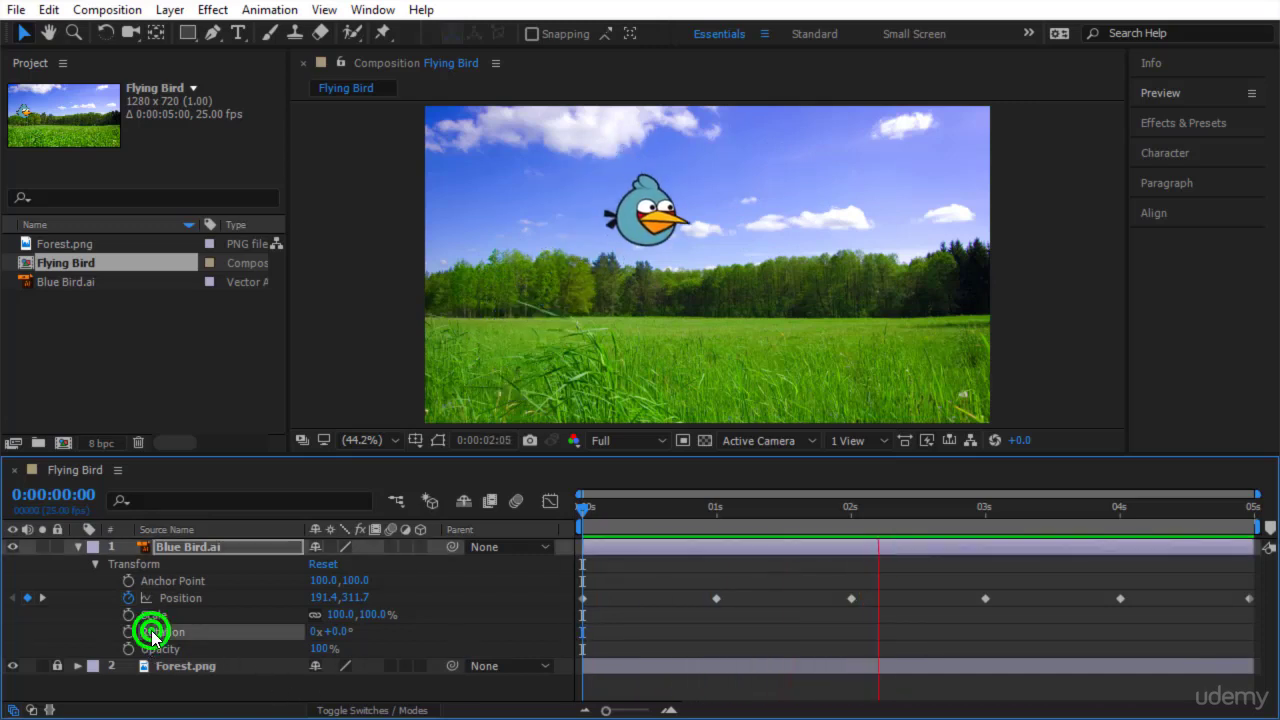
click(580, 509)
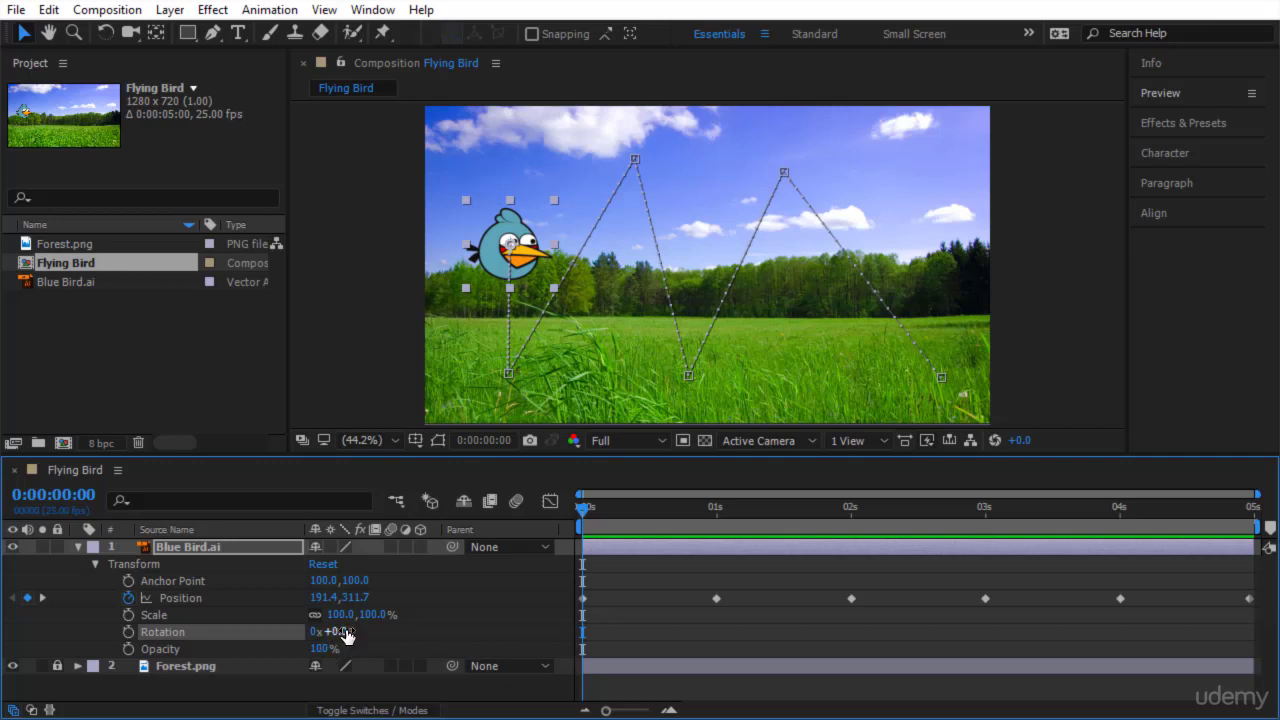
drag(344, 633, 443, 668)
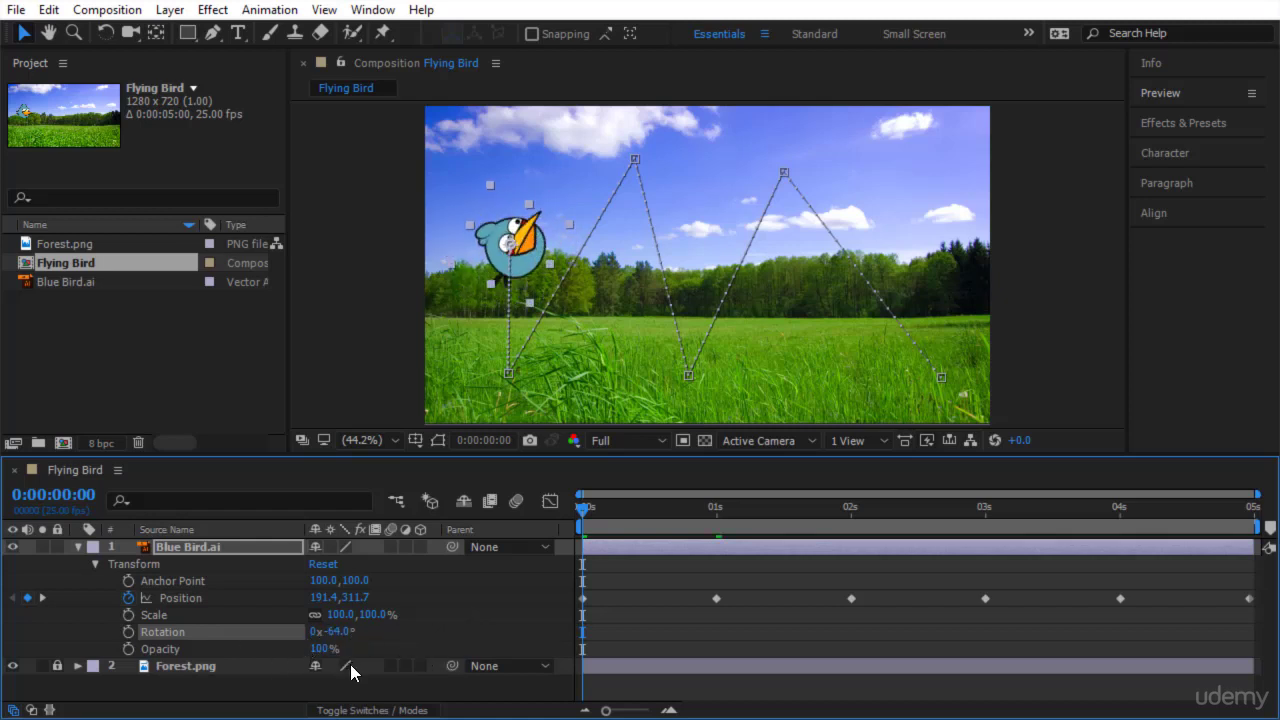
click(338, 632)
text(0)
key(Return)
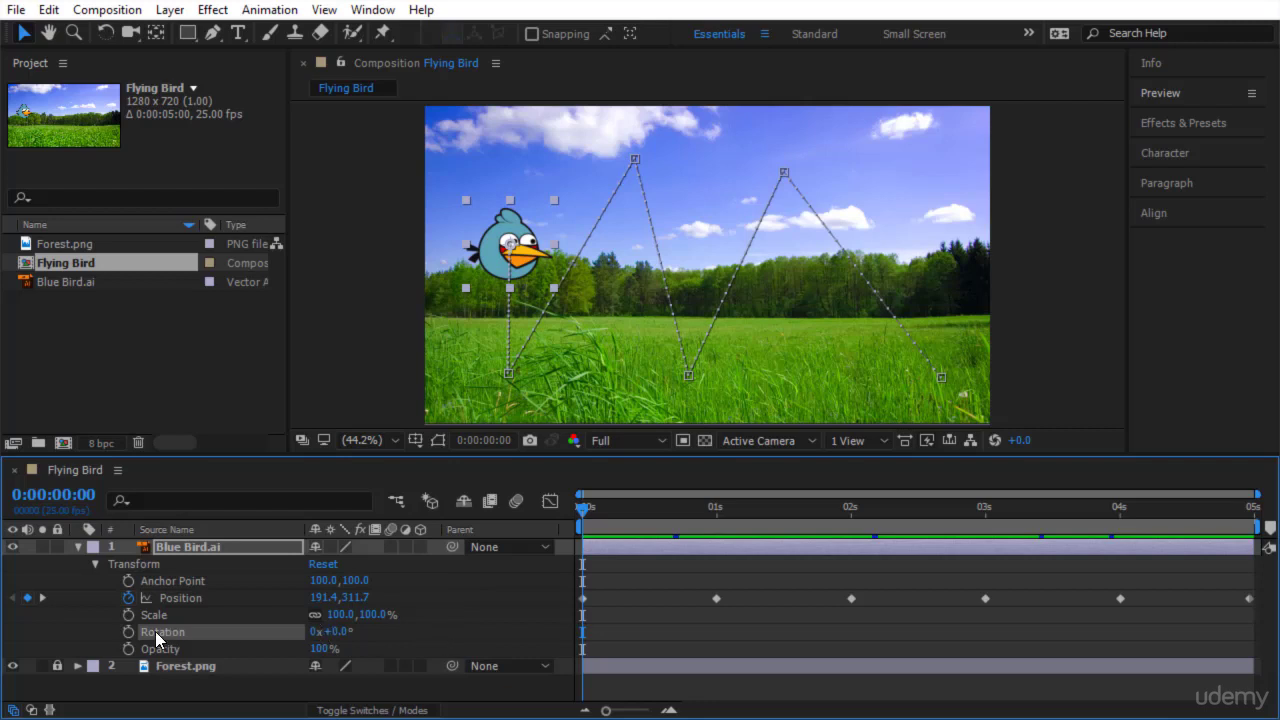
Start Rotation keyframing for Blue Bird.ai at 0:00:00:00 and set Rotation to 2 revolutions at 0:00:01:00.
click(129, 632)
drag(587, 508, 724, 547)
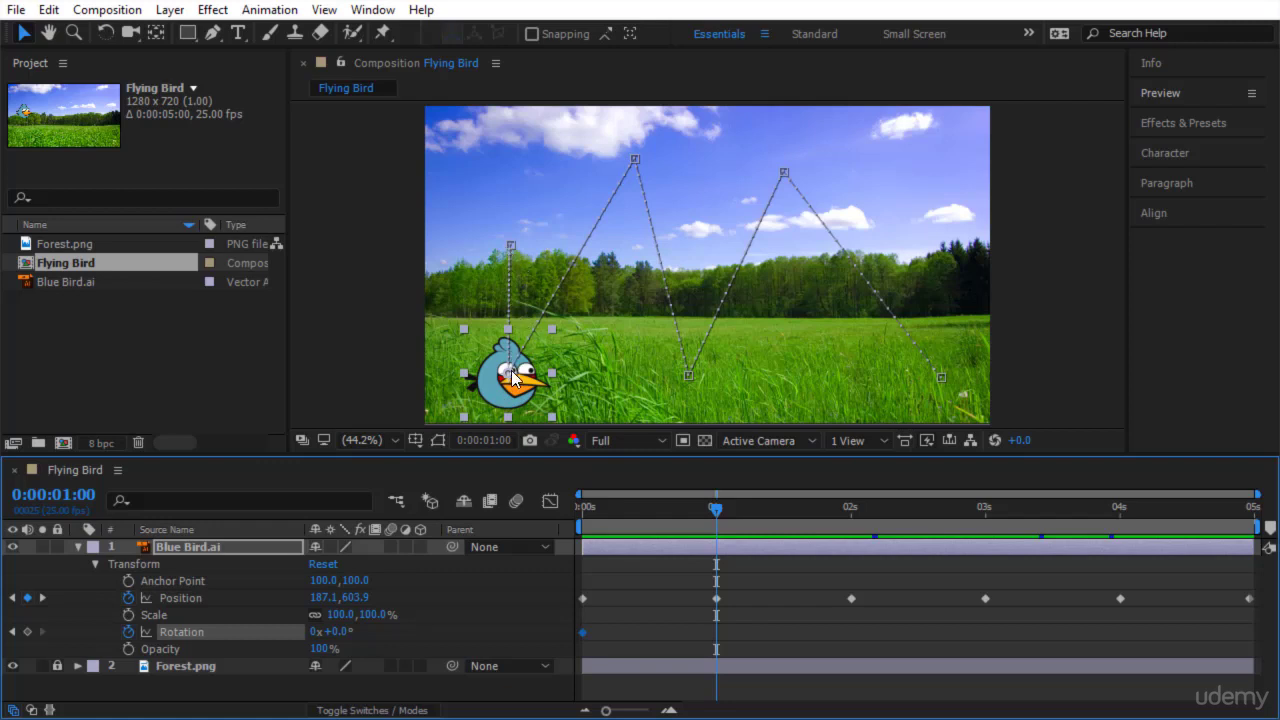
click(316, 632)
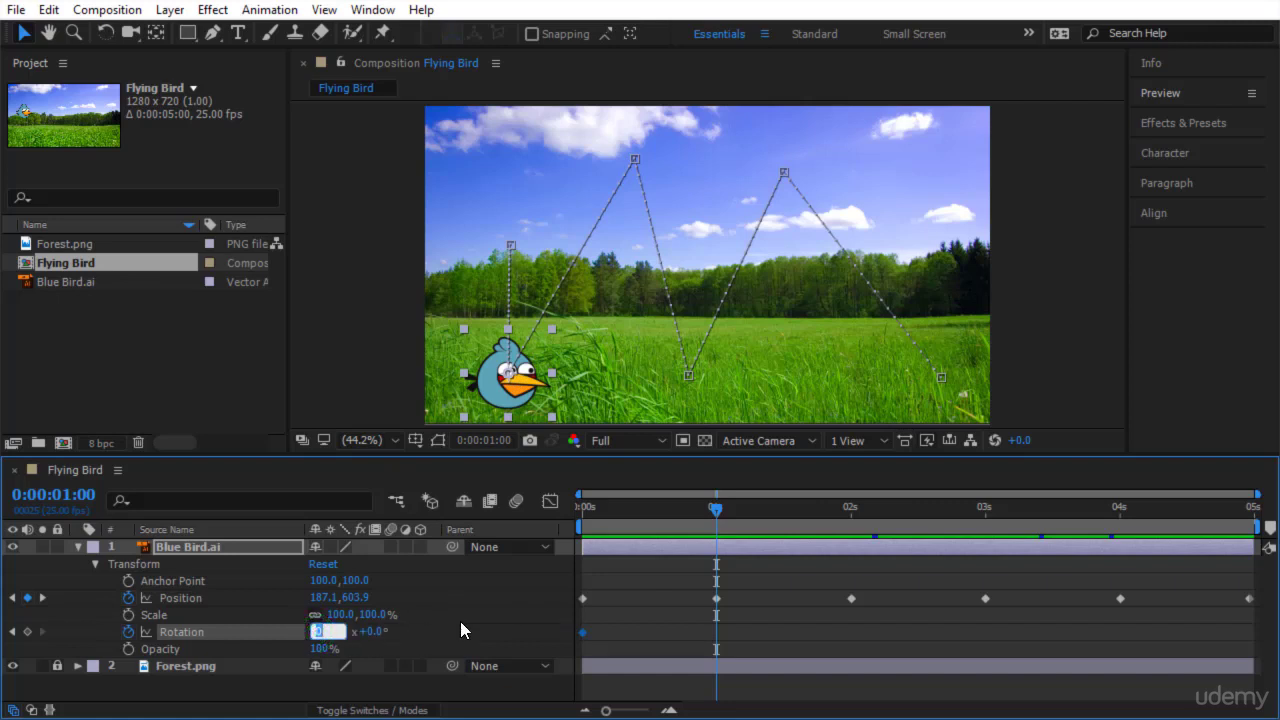
text(2)
key(Return)
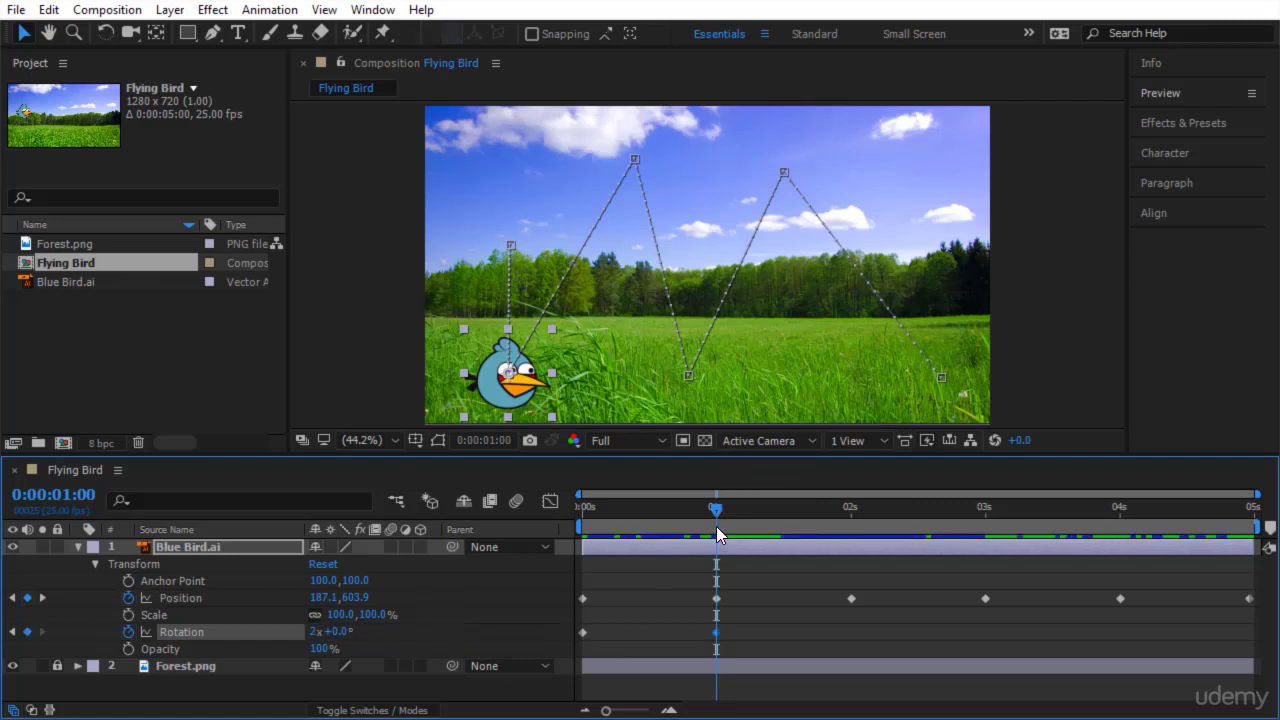
Add a Rotation keyframe at 0:00:02:00 that holds the bird at 2 revolutions.
drag(715, 508, 851, 628)
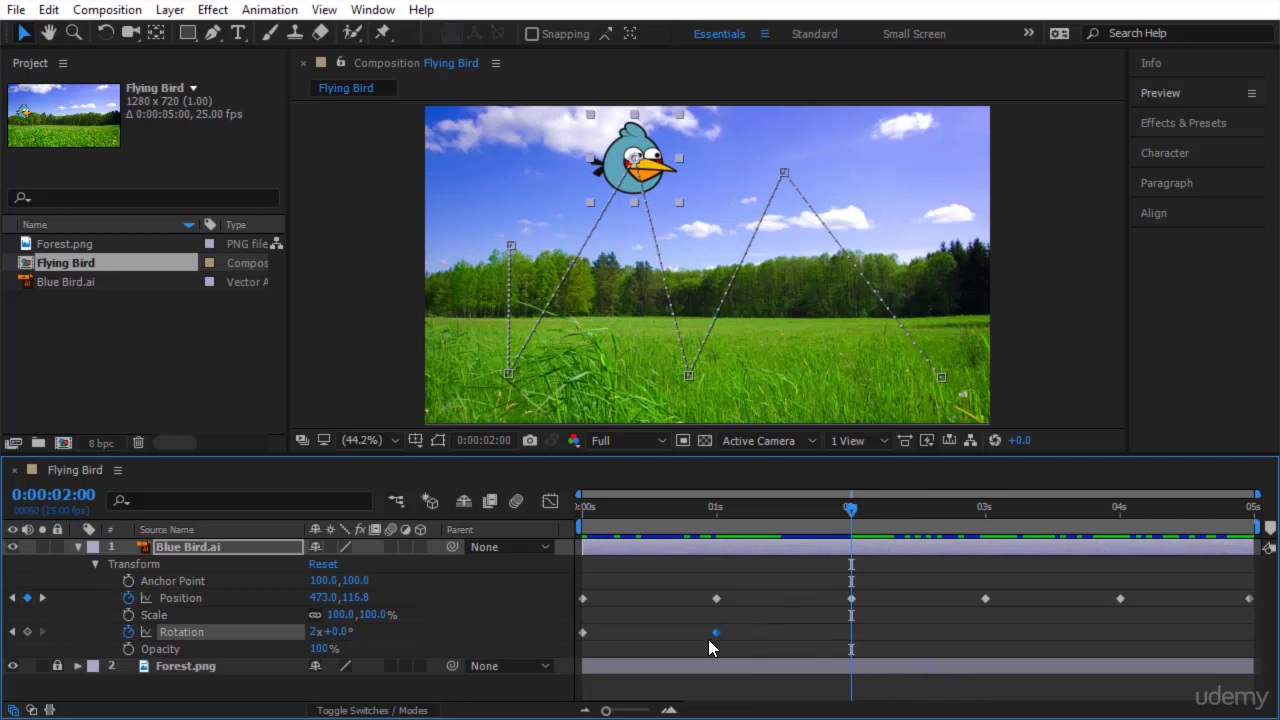
mouse_move(715, 631)
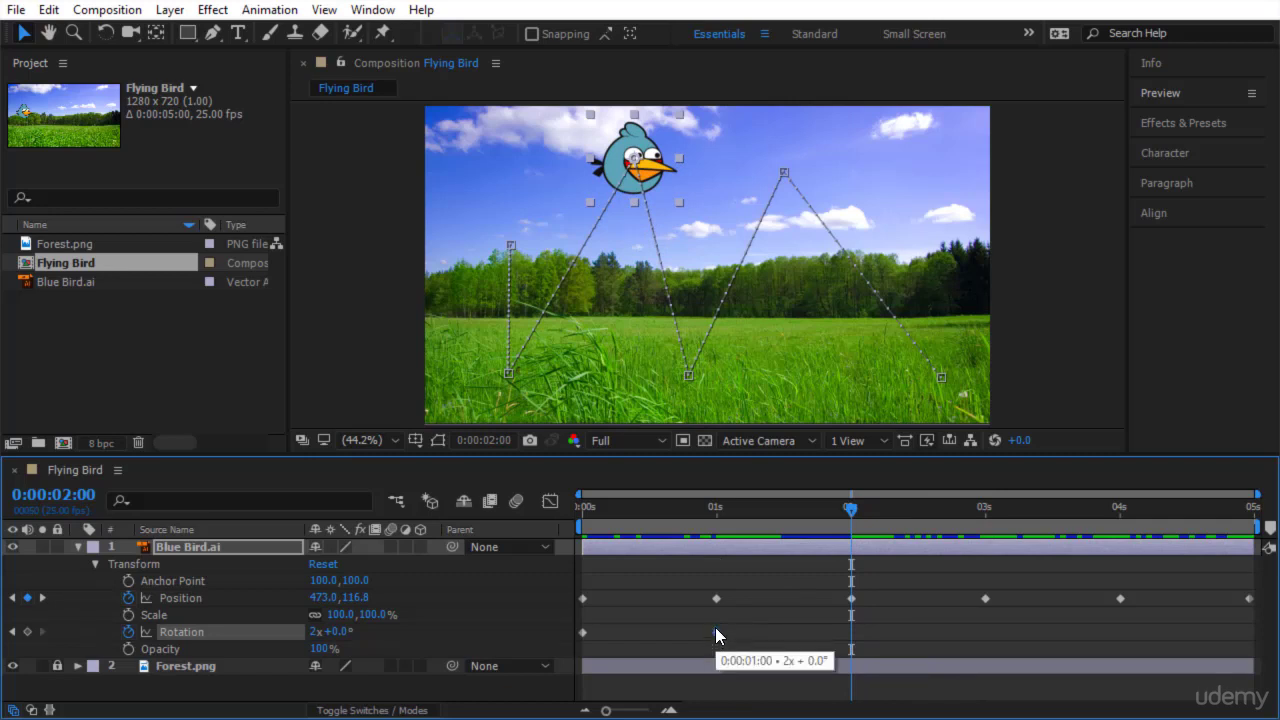
click(714, 631)
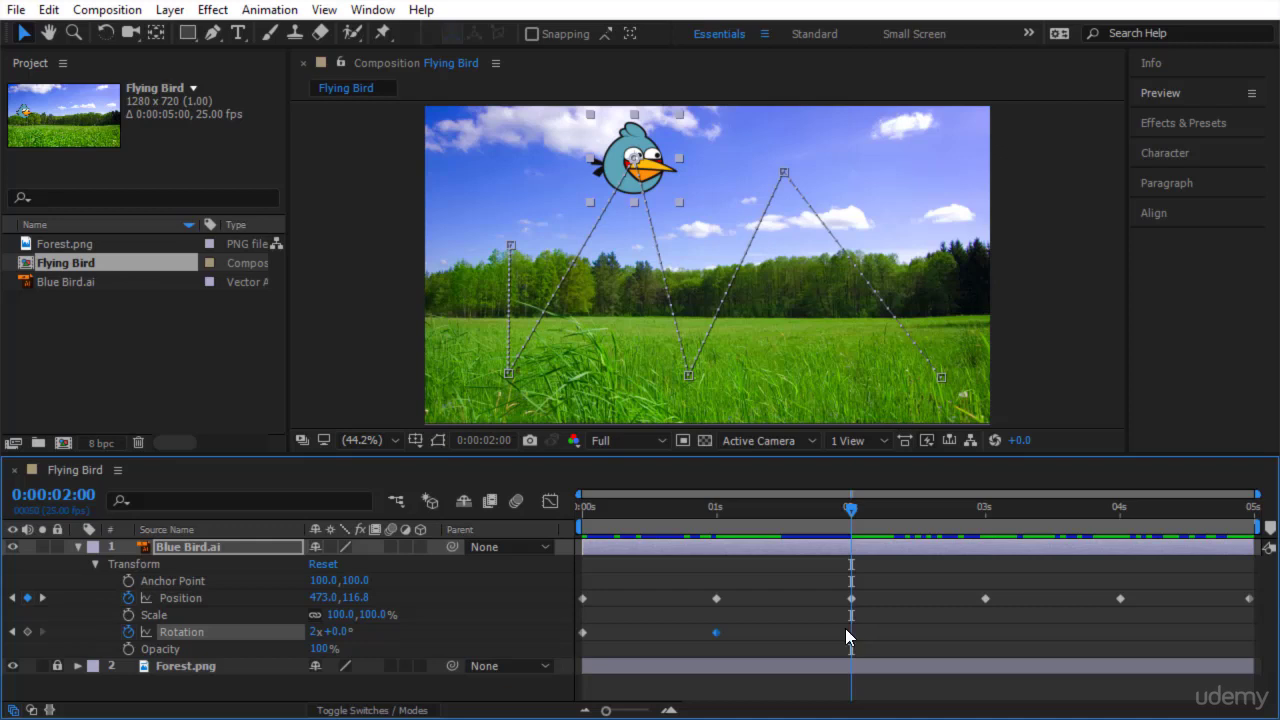
drag(311, 631, 325, 641)
click(27, 633)
drag(847, 510, 853, 623)
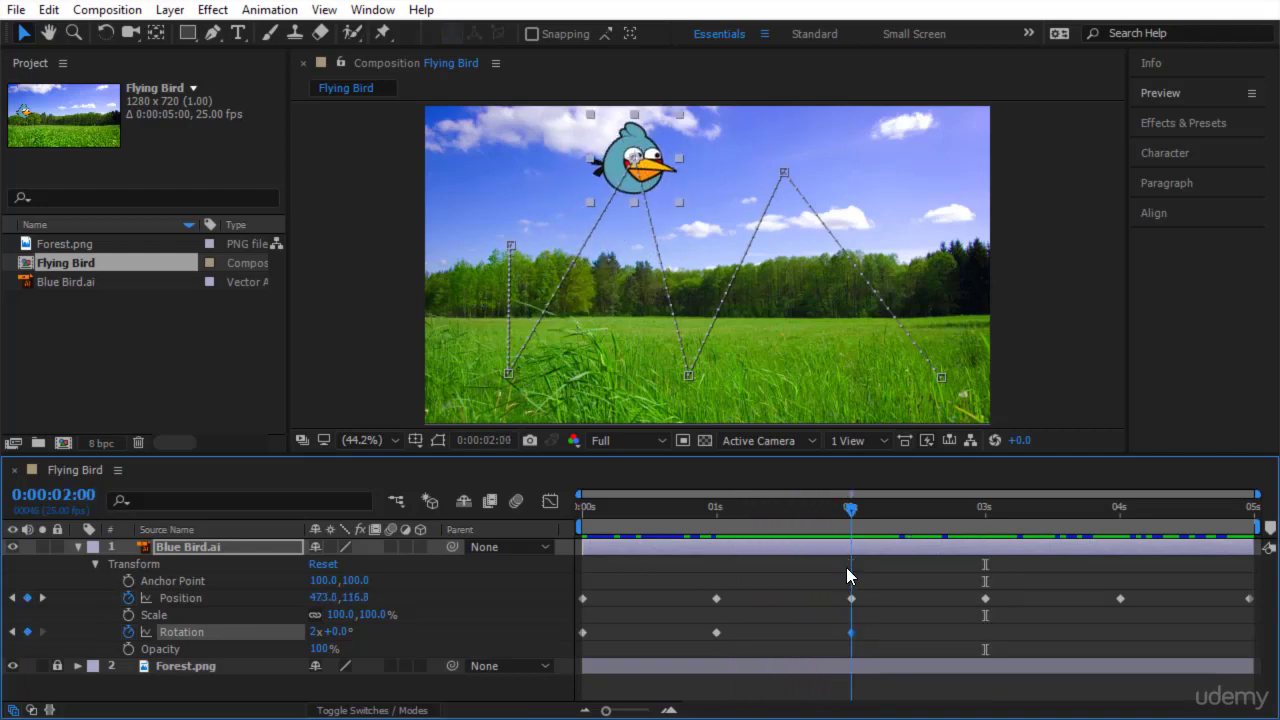
Set the bird's Rotation to 4 revolutions at 0:00:03:00.
drag(847, 567, 980, 585)
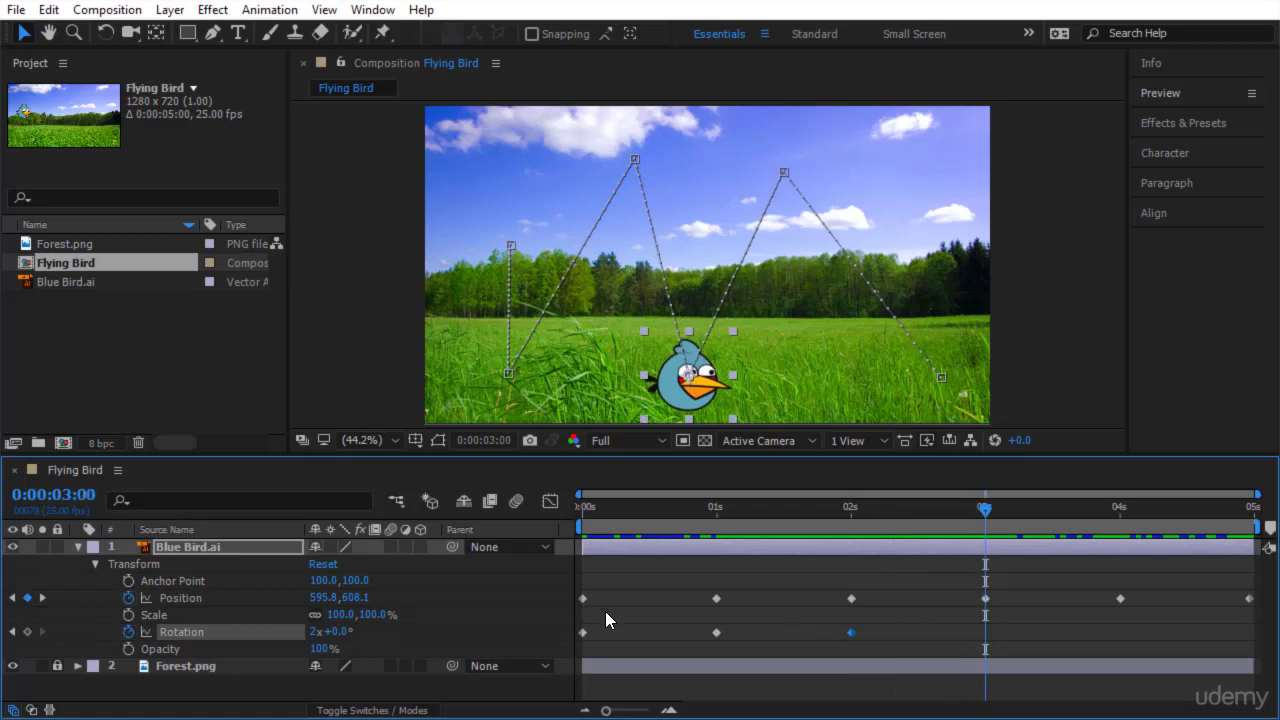
click(310, 634)
text(4)
key(Return)
Preview the bird's rotation animation from the first frame.
drag(981, 507, 989, 556)
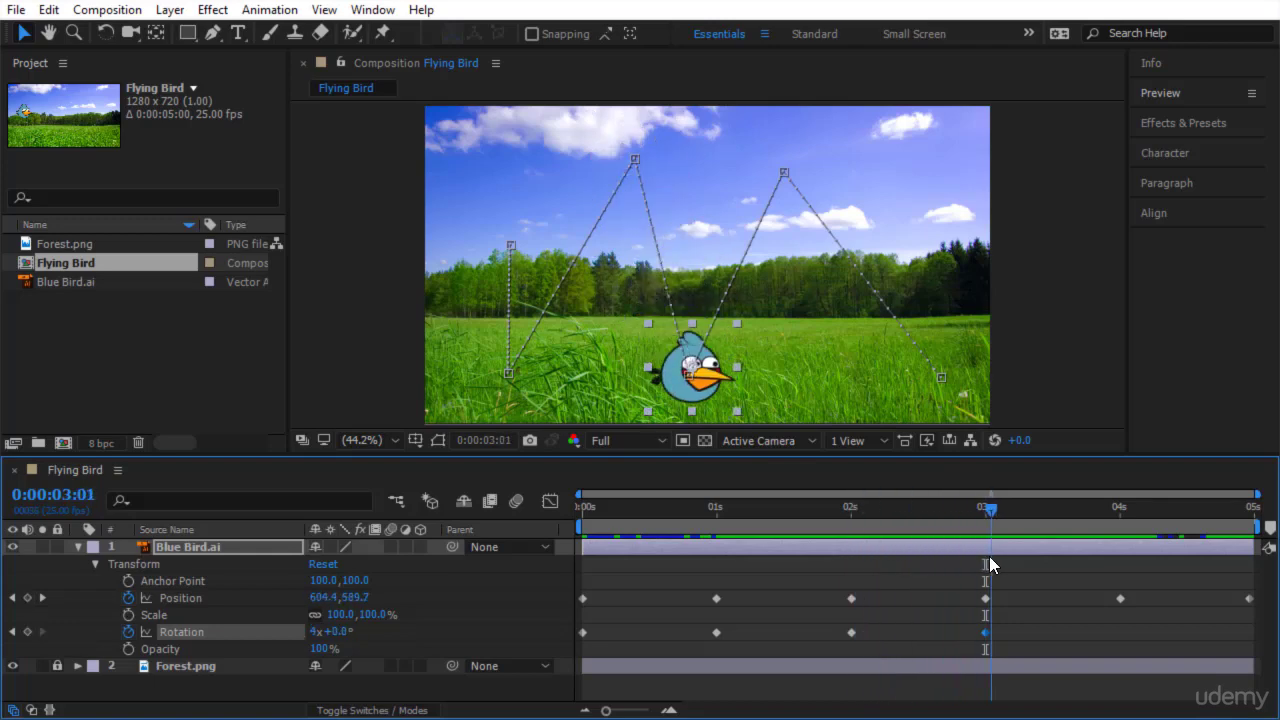
key(space)
key(Home)
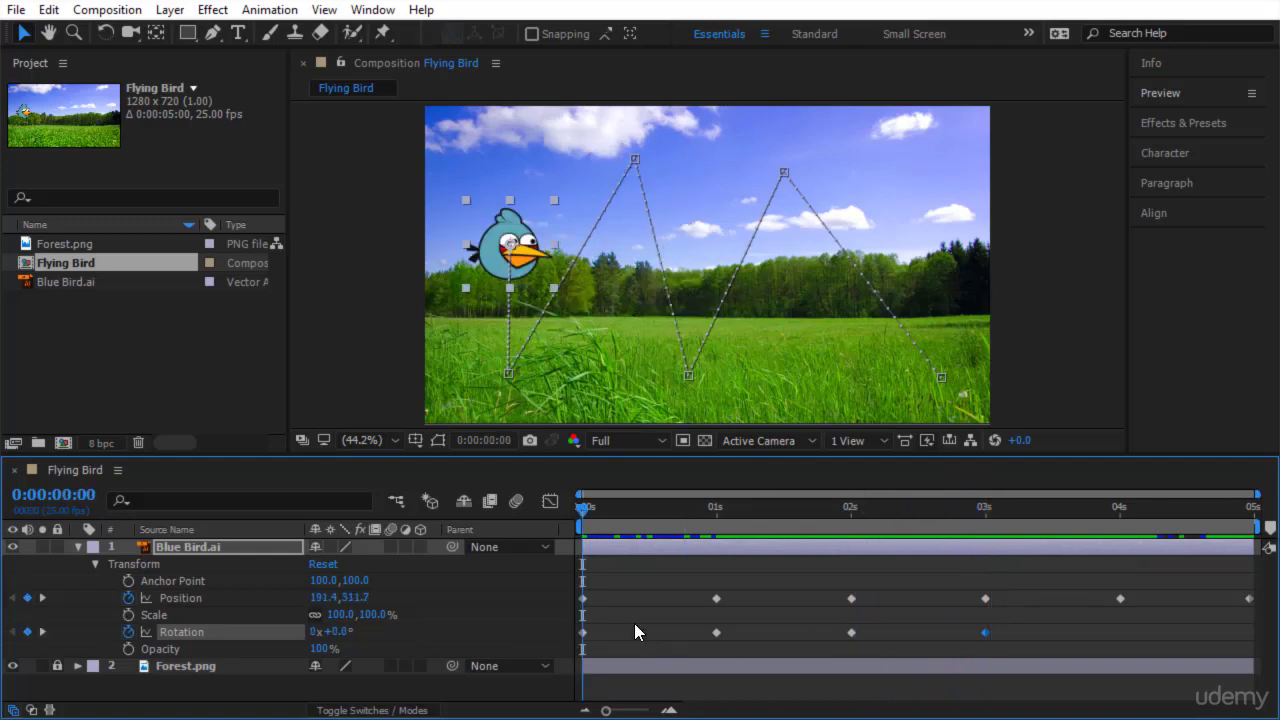
key(space)
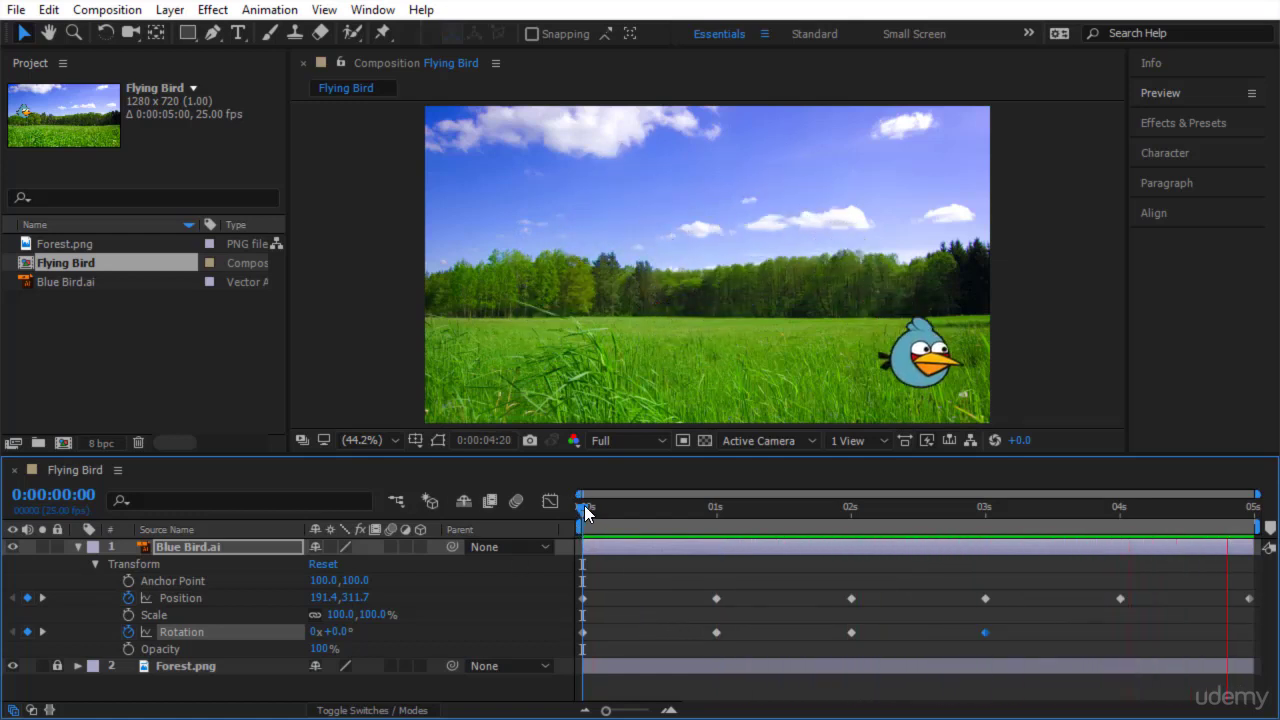
Add a Rotation keyframe at 0:00:04:00 that holds the bird at 4 revolutions.
drag(585, 505, 707, 505)
drag(707, 560, 1123, 596)
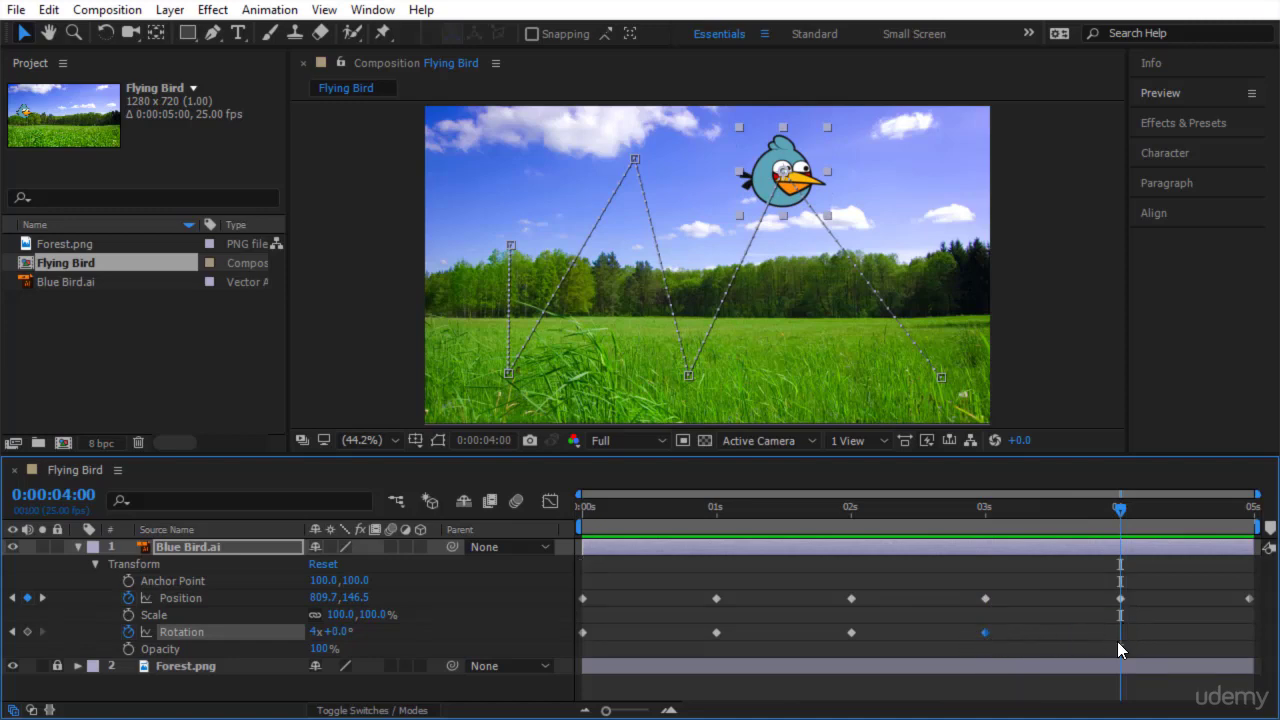
click(28, 634)
Set the bird's Rotation to 6 revolutions at the last frame, 0:00:04:24.
drag(1118, 518, 1250, 510)
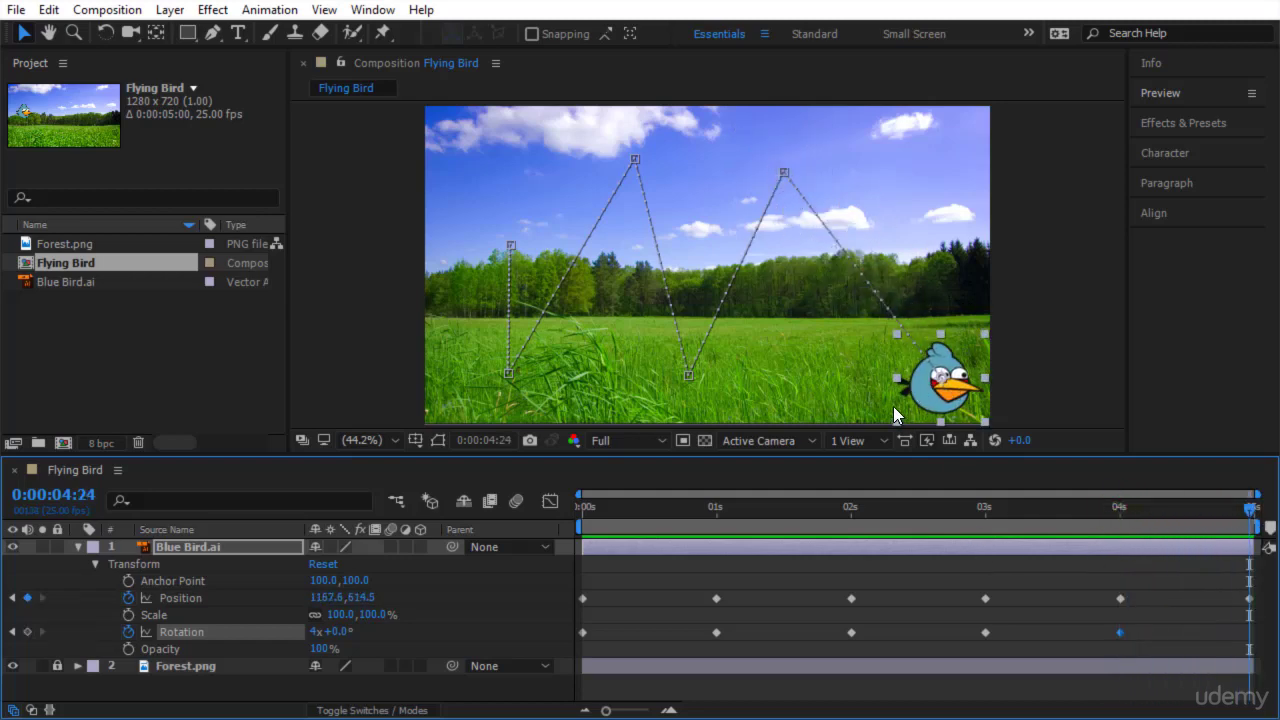
click(328, 656)
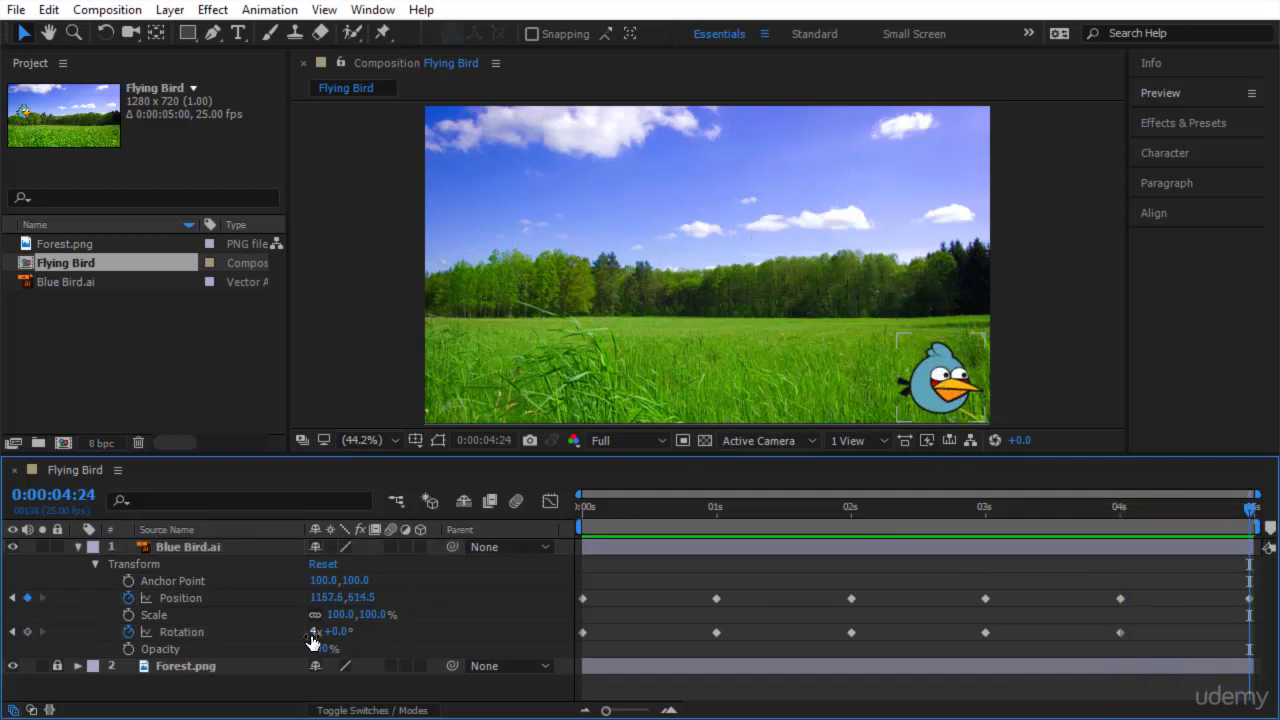
click(313, 633)
text(160)
key(Return)
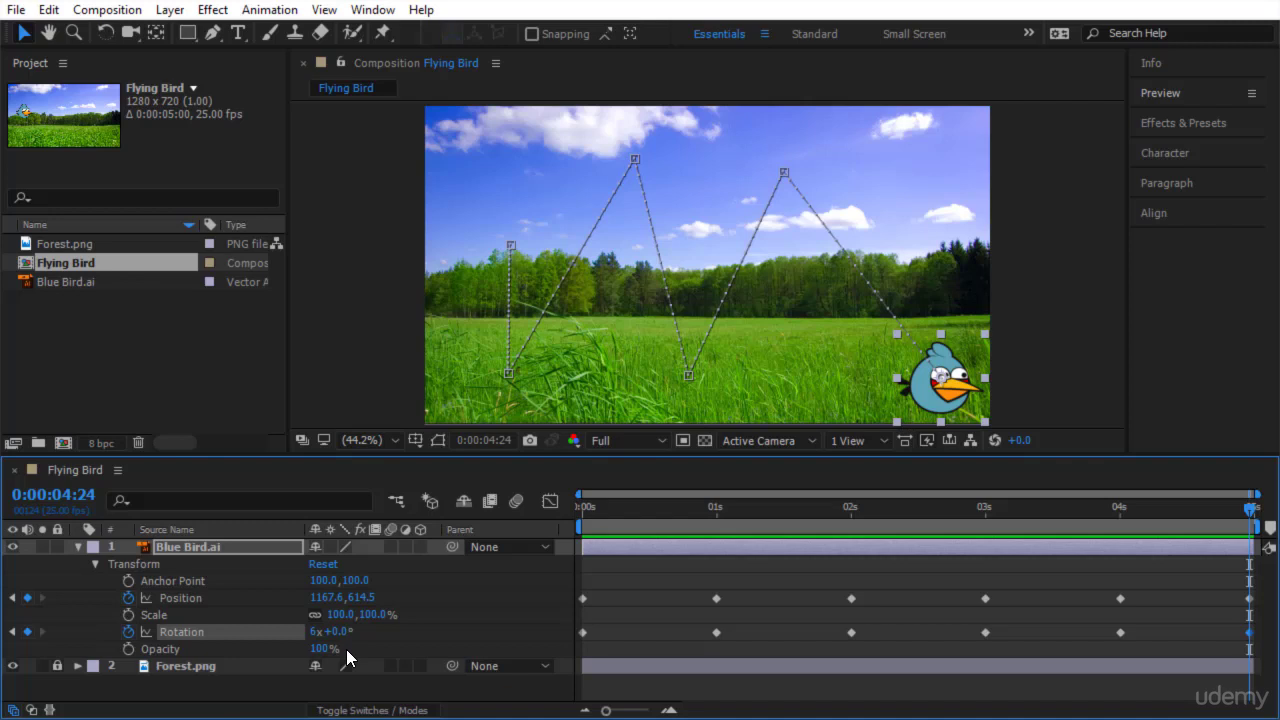
Preview the full rotation animation and return the playhead to 0:00:00:00.
key(space)
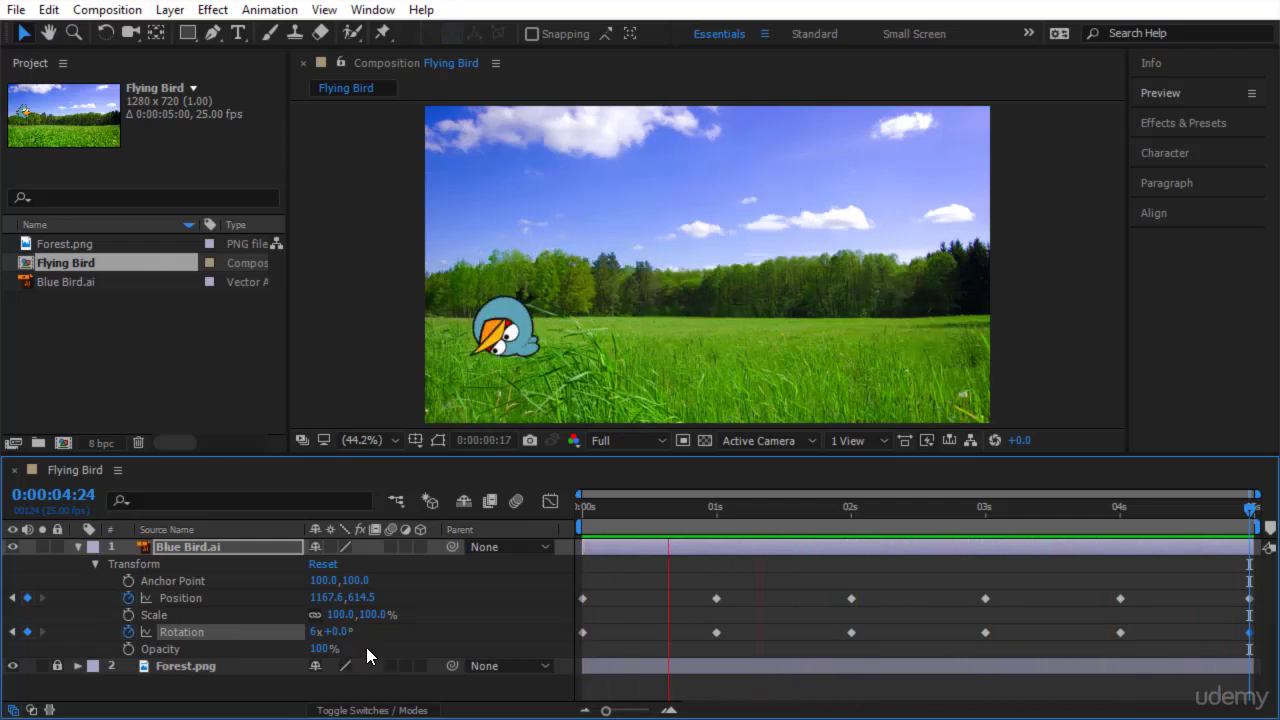
click(1250, 512)
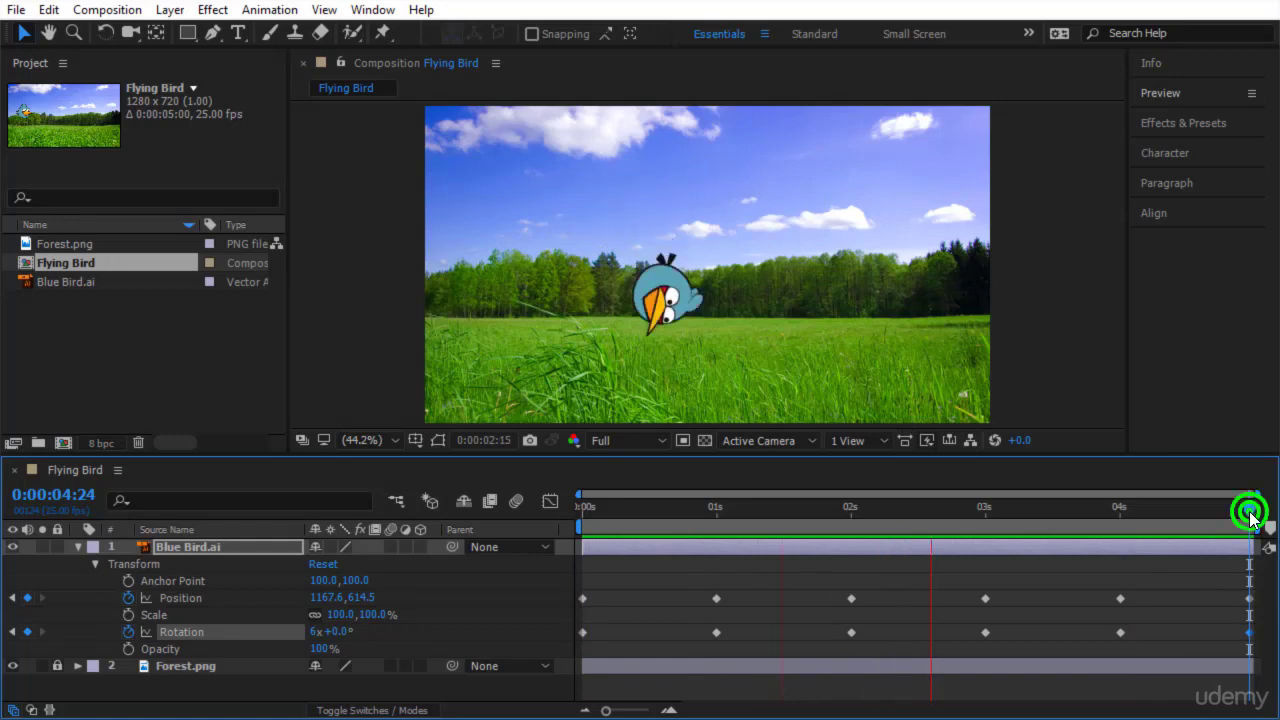
drag(1250, 512, 981, 510)
drag(912, 540, 470, 550)
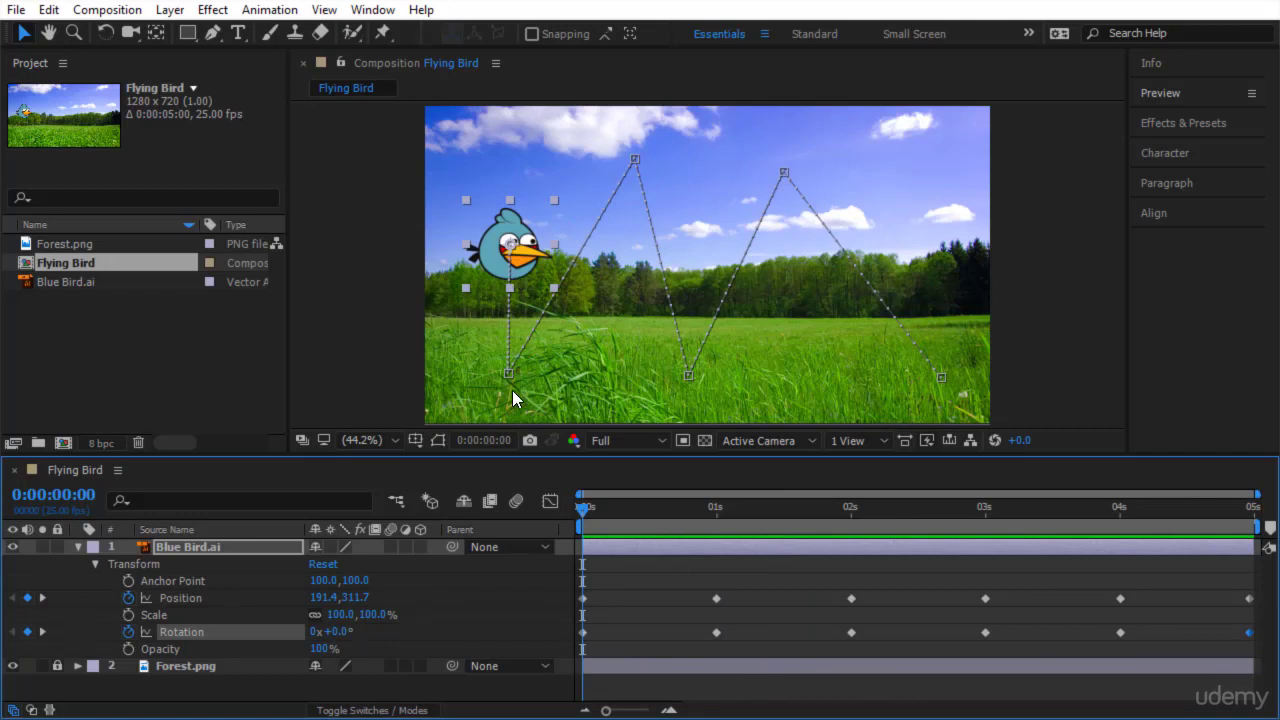
Start Scale keyframing for Blue Bird.ai at 0:00:00:00 and set Scale to 50% at 0:00:01:00.
click(128, 615)
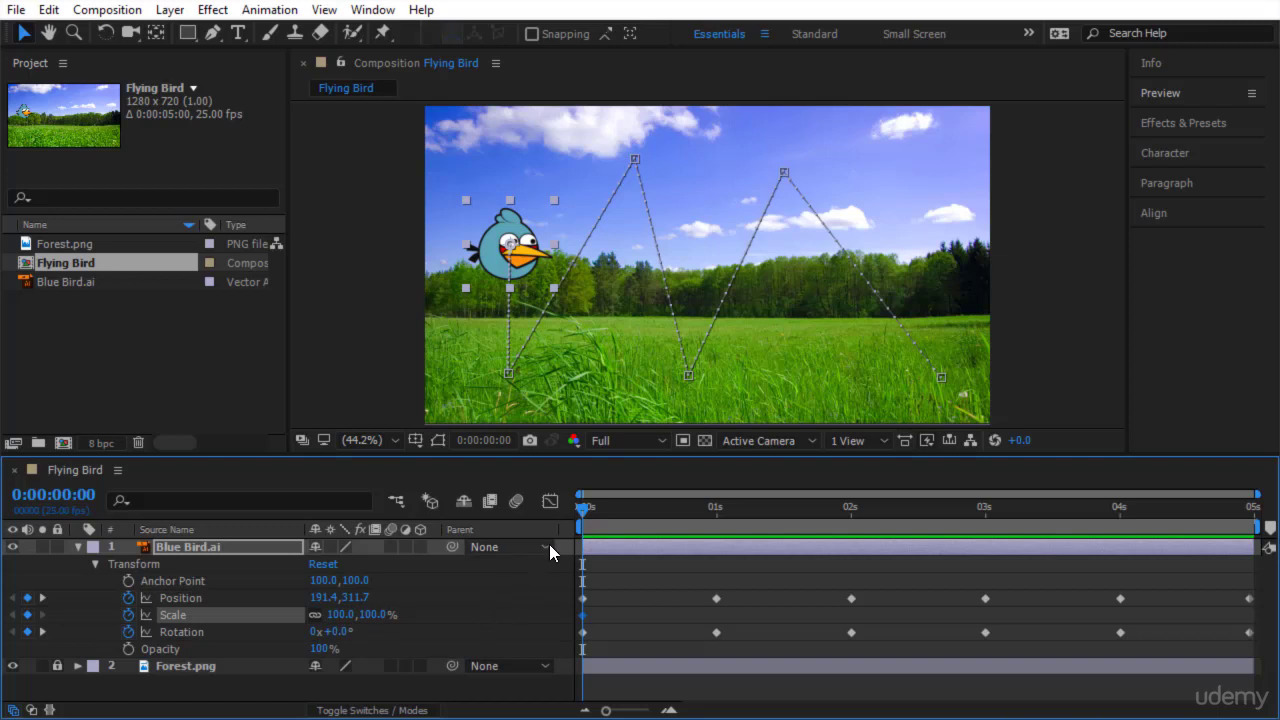
drag(616, 511, 716, 532)
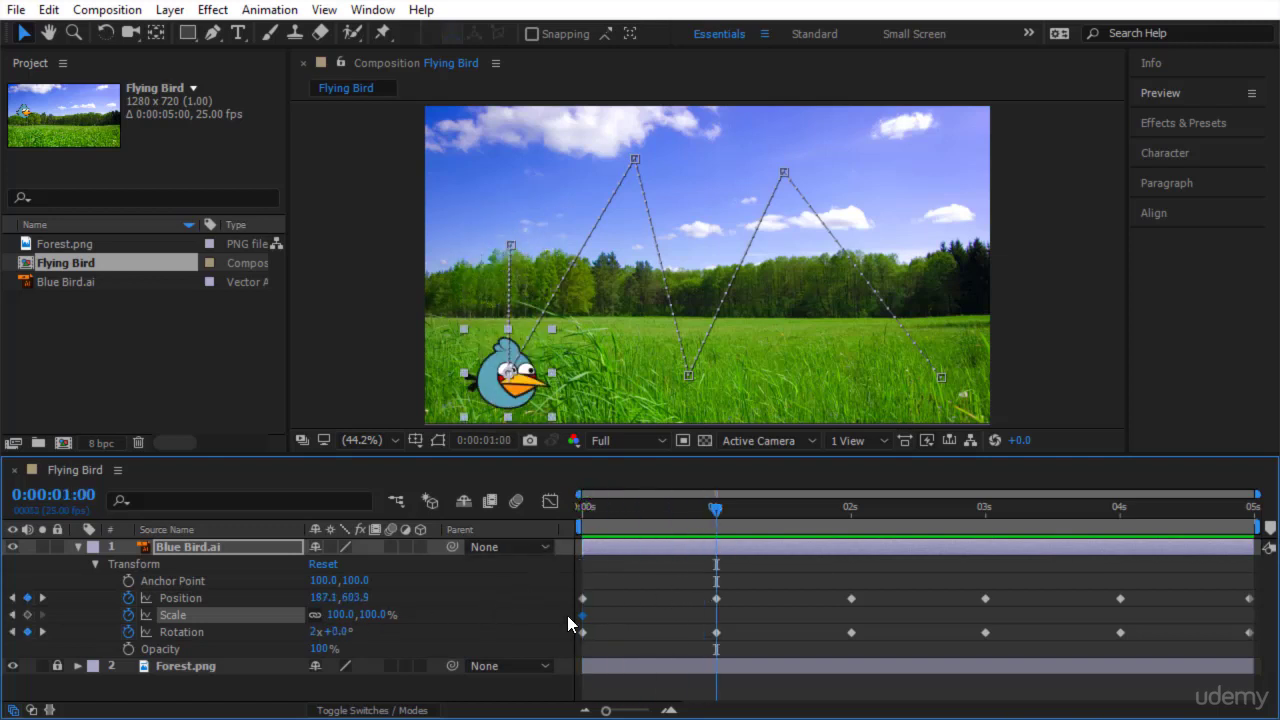
click(371, 620)
text(50)
key(Return)
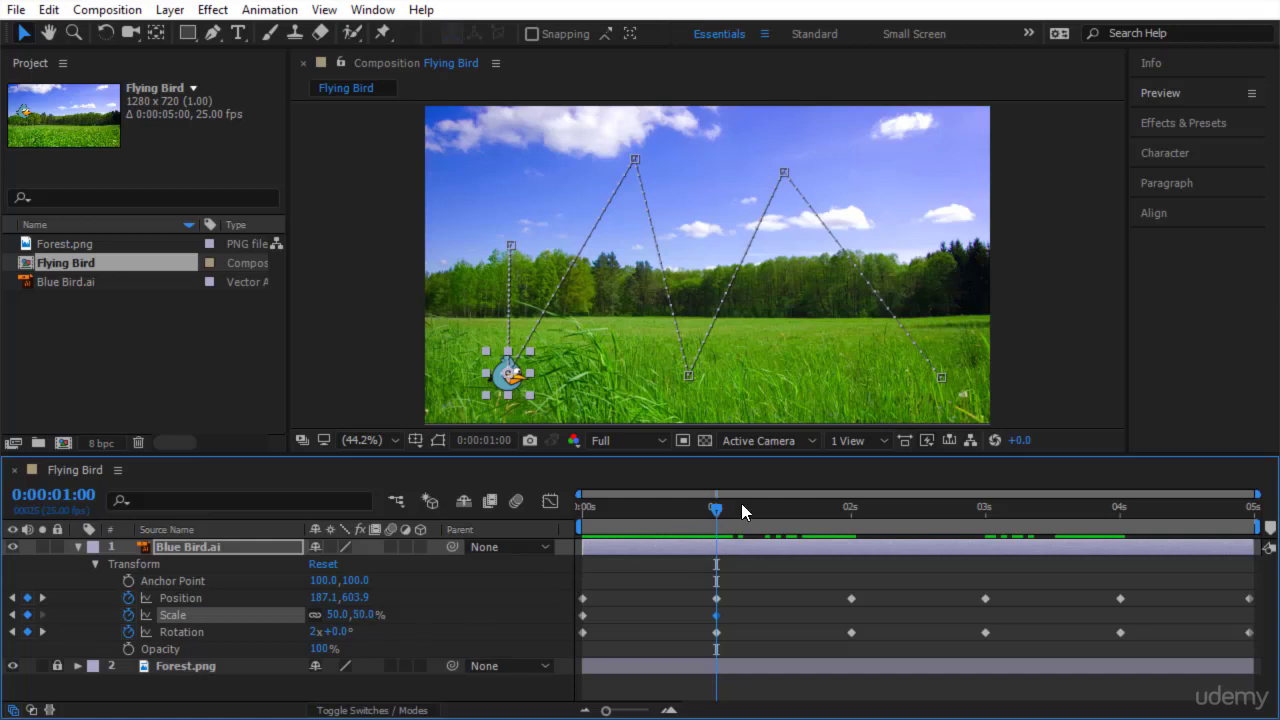
Set the bird's Scale to 150% at 0:00:02:00.
key(space)
key(space)
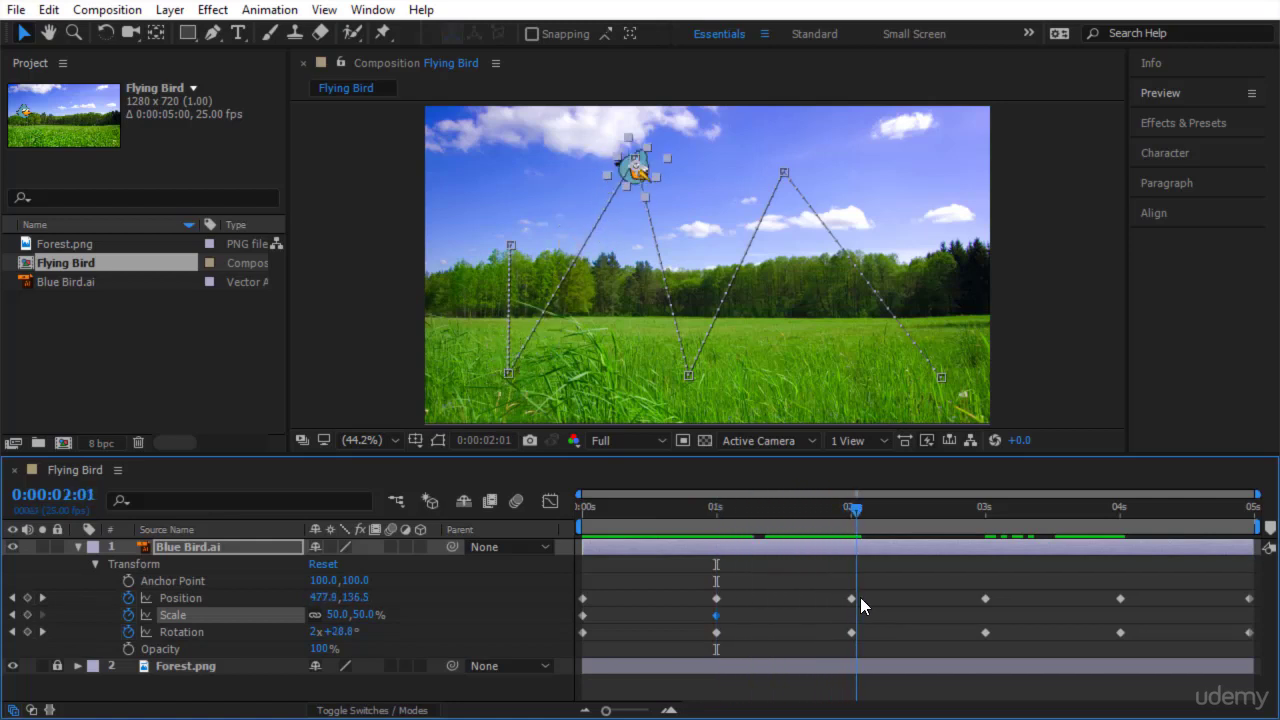
key(Page_Up)
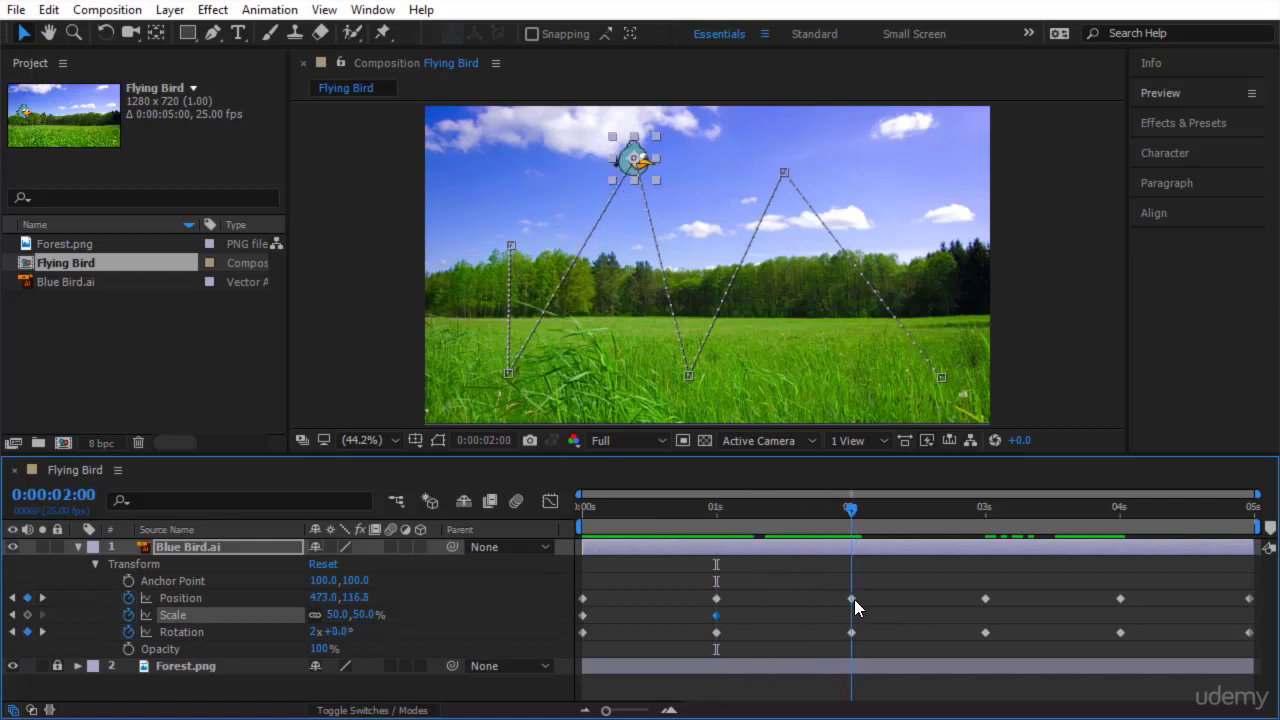
click(365, 614)
text(150)
key(Return)
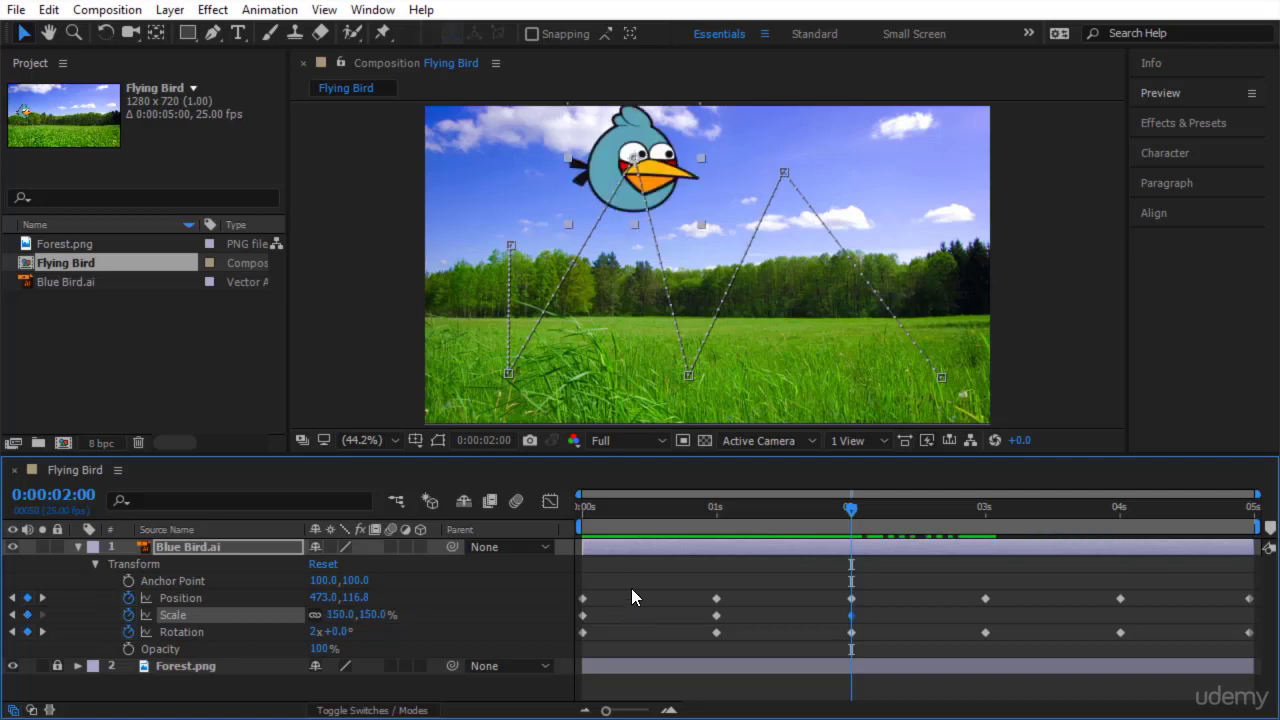
Set the bird's Scale to 50% at 0:00:03:00.
drag(850, 508, 988, 571)
click(378, 615)
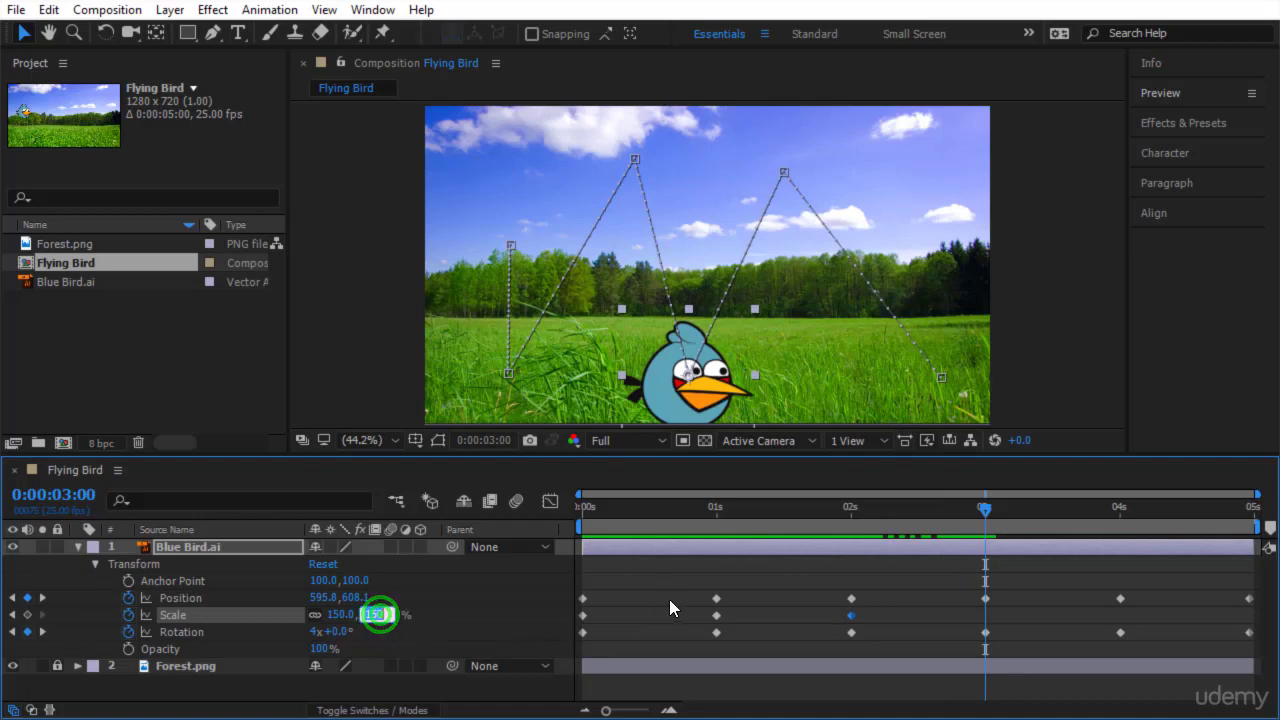
text(50)
key(Return)
Set the bird's Scale to 100% at 0:00:04:00.
drag(984, 567, 1120, 588)
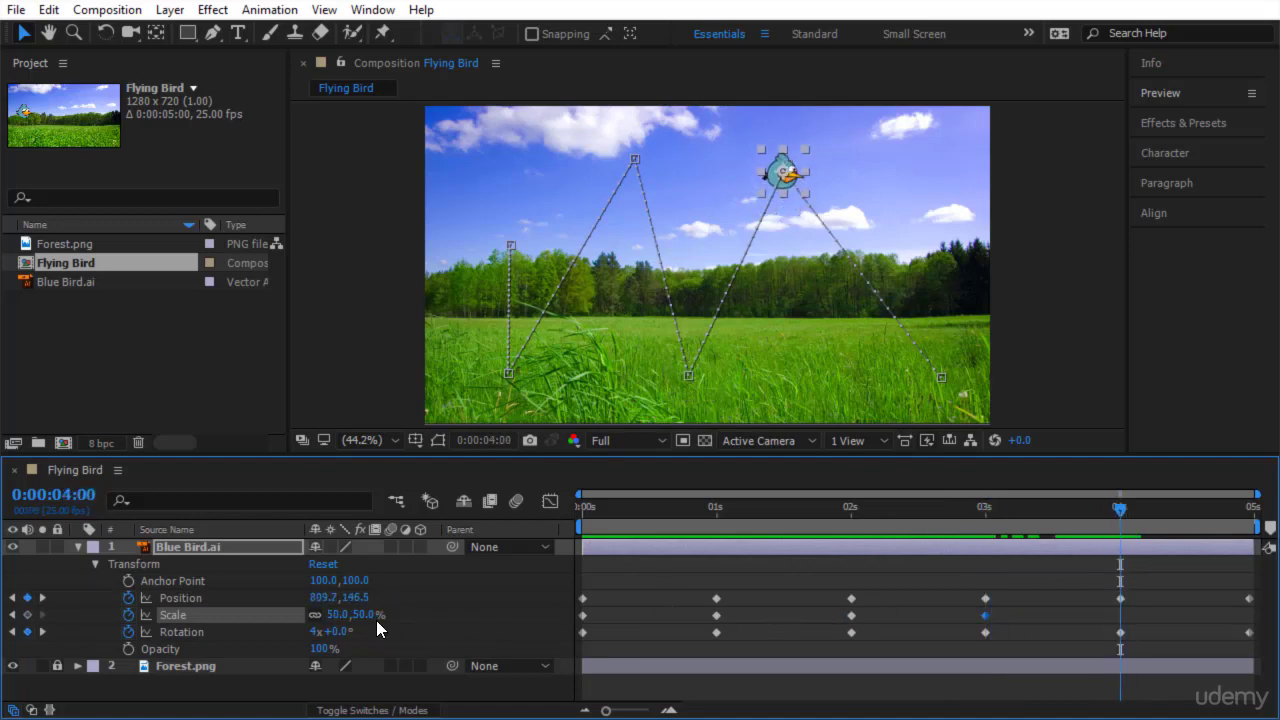
click(368, 615)
text(100)
key(Return)
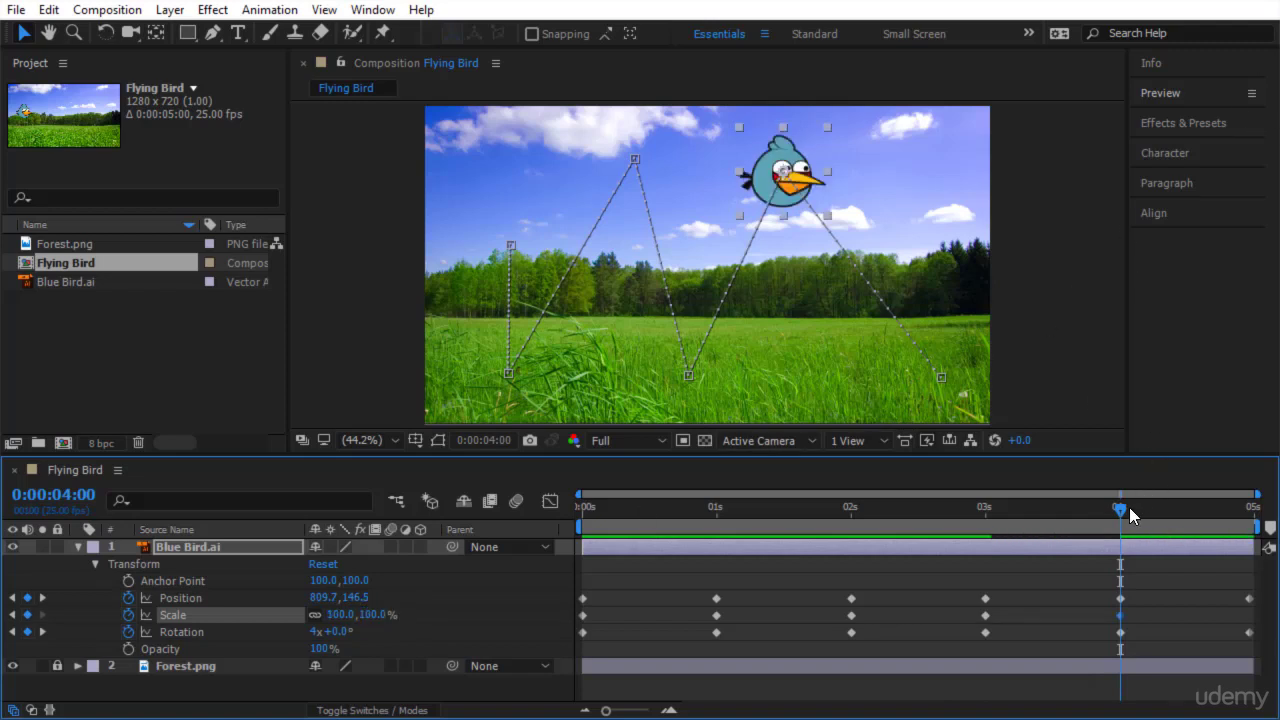
Set the bird's Scale to 0% at the final frame, 0:00:04:24.
drag(1181, 519, 1256, 532)
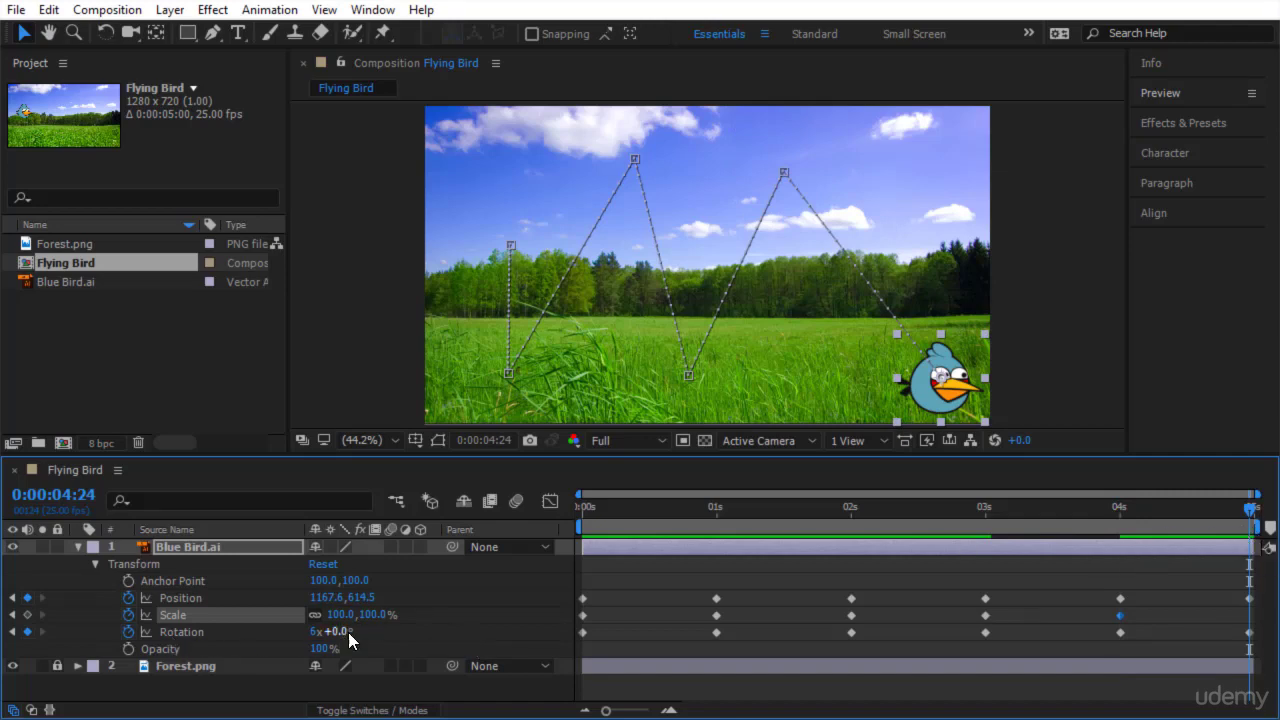
click(379, 617)
text(0)
key(Return)
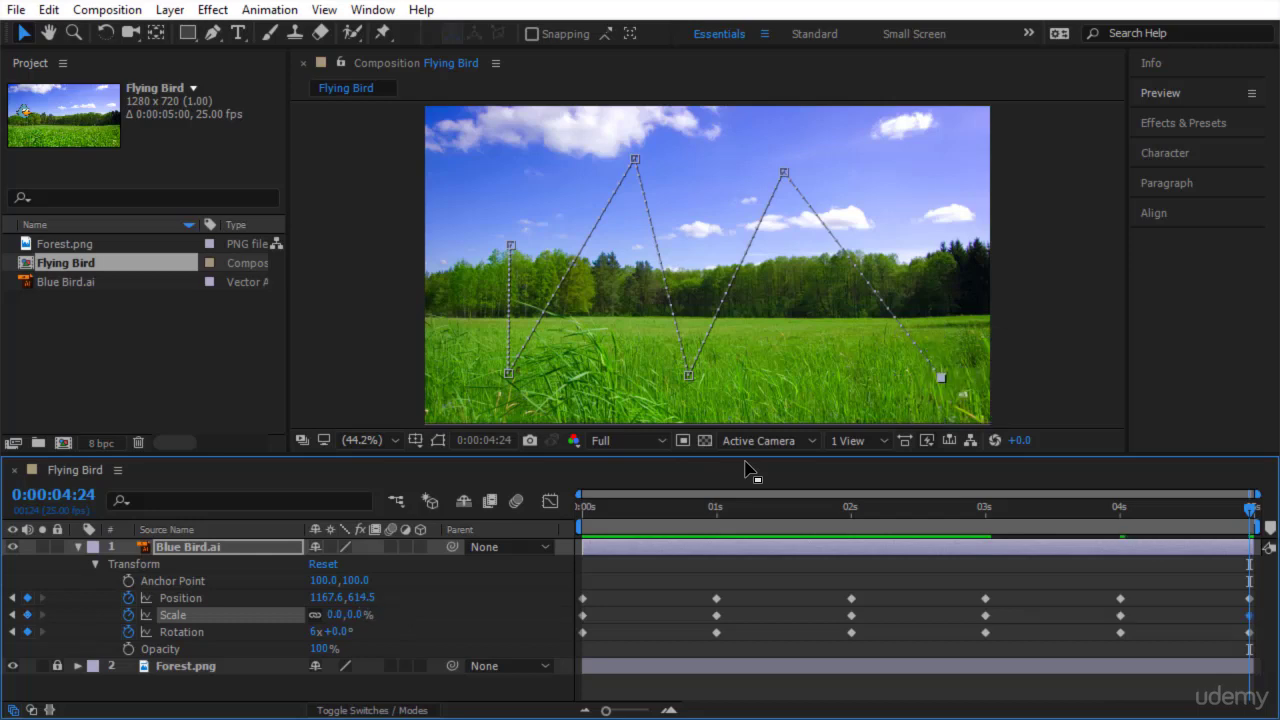
Preview the full scale animation and return the playhead to 0:00:00:00.
key(space)
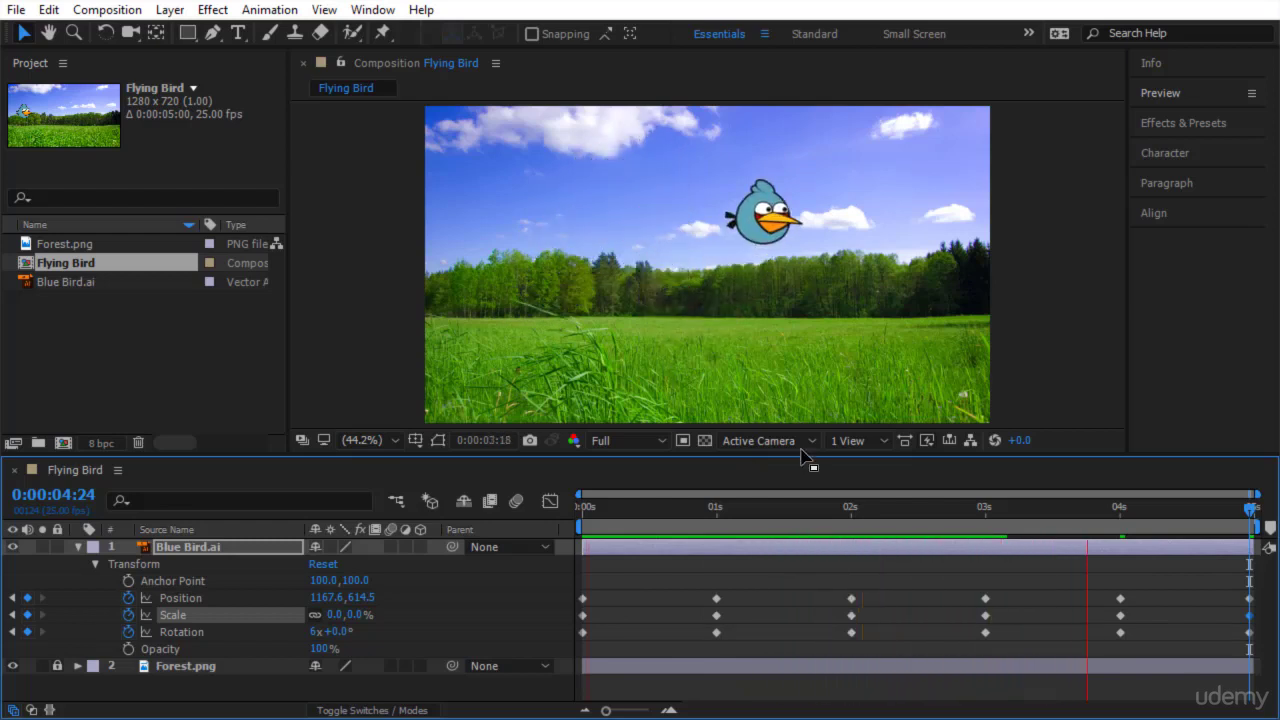
click(1246, 514)
key(Home)
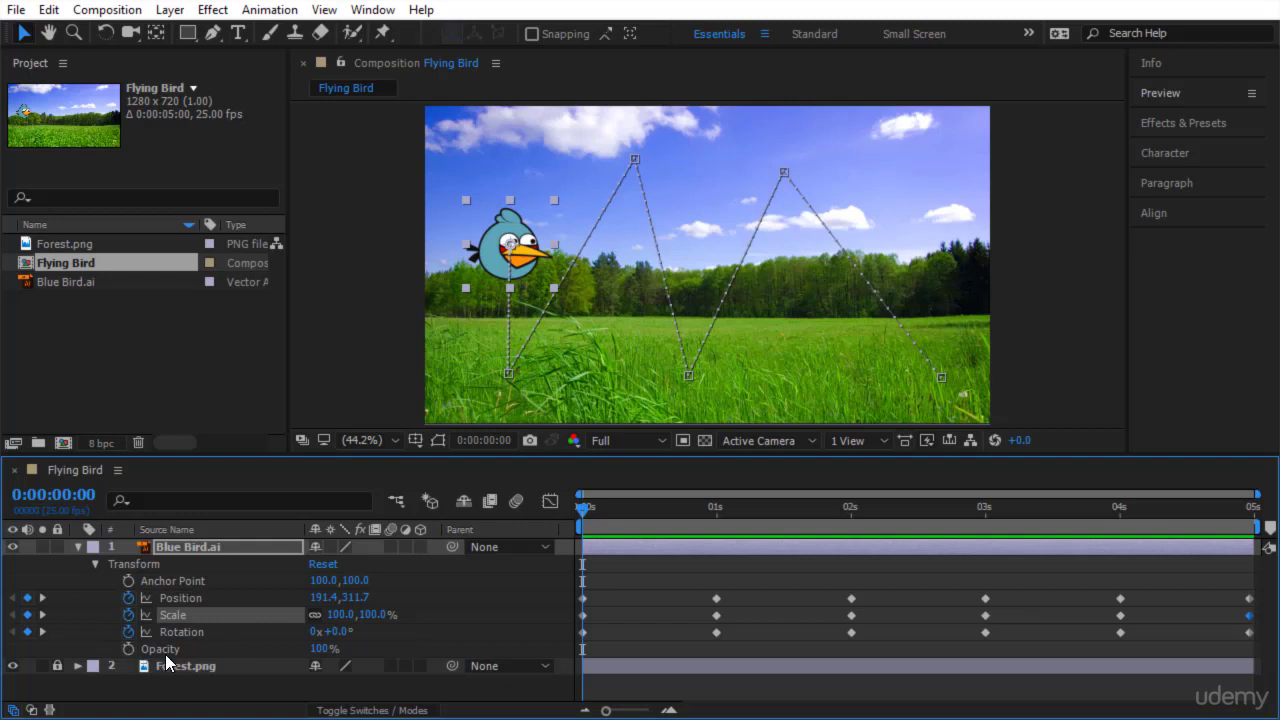
Start Opacity keyframing for Blue Bird.ai at 0:00:00:00 with Opacity set to 0%.
click(129, 649)
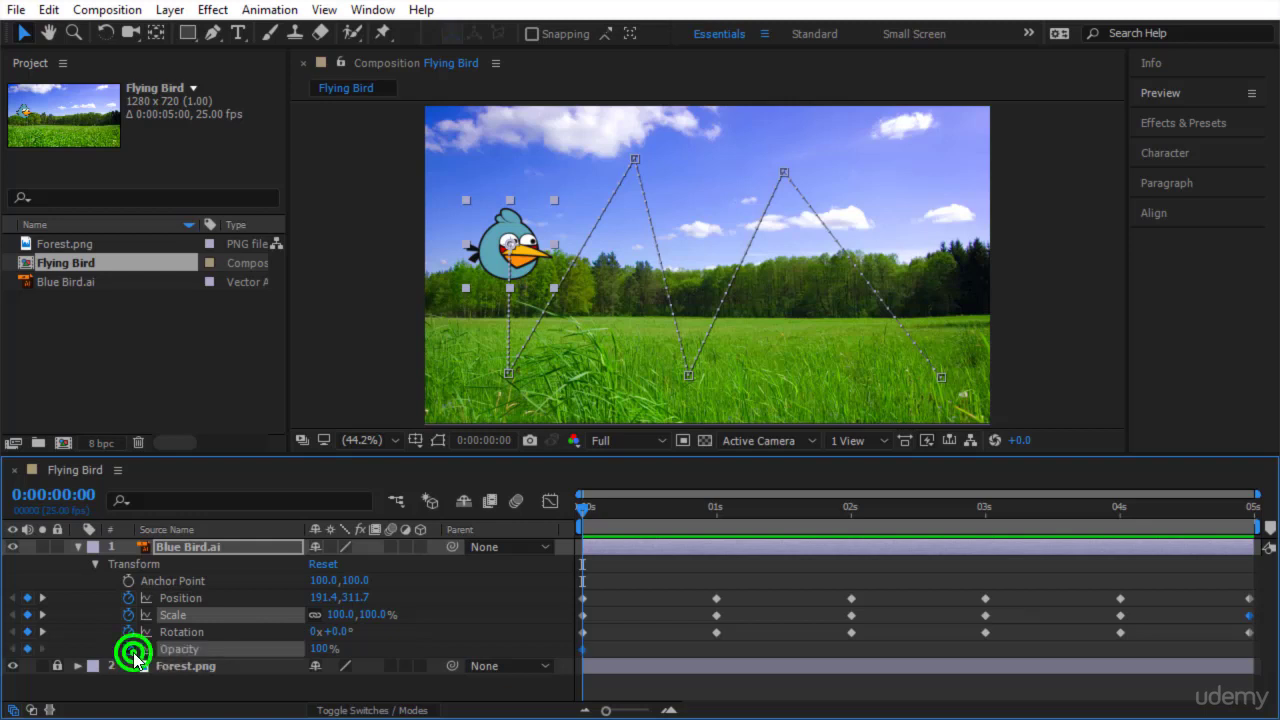
click(314, 648)
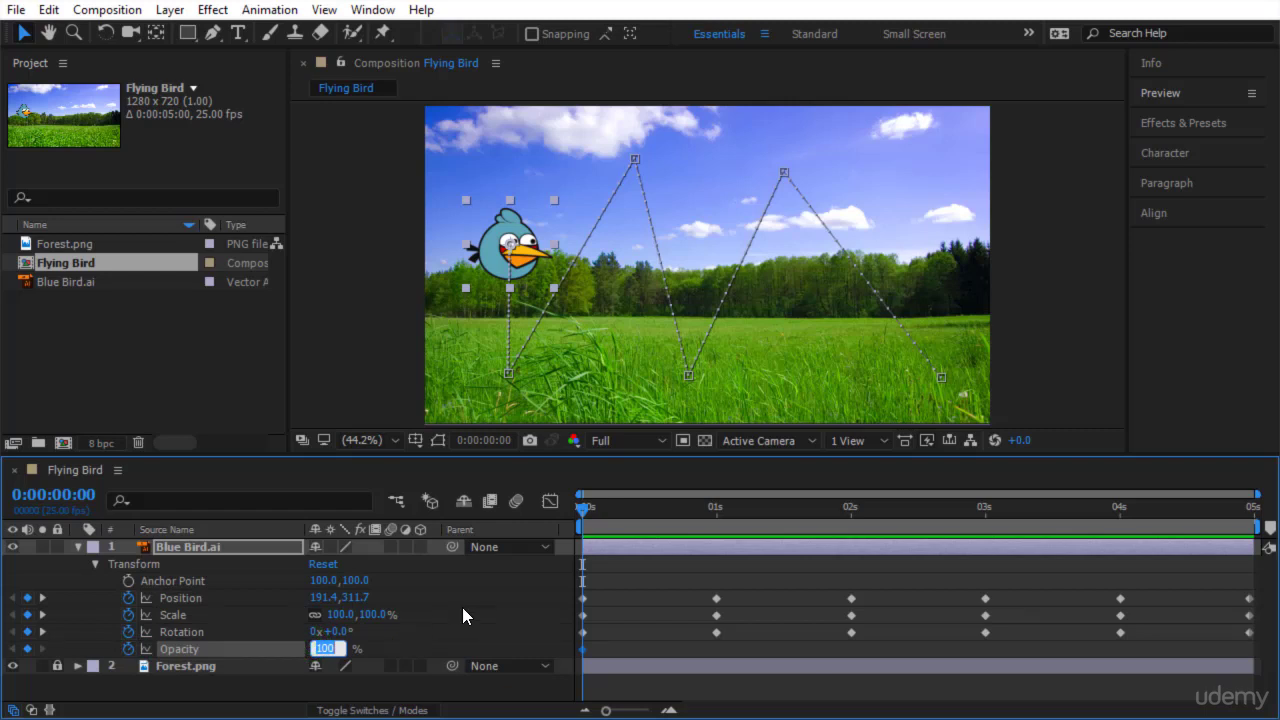
text(0)
key(Return)
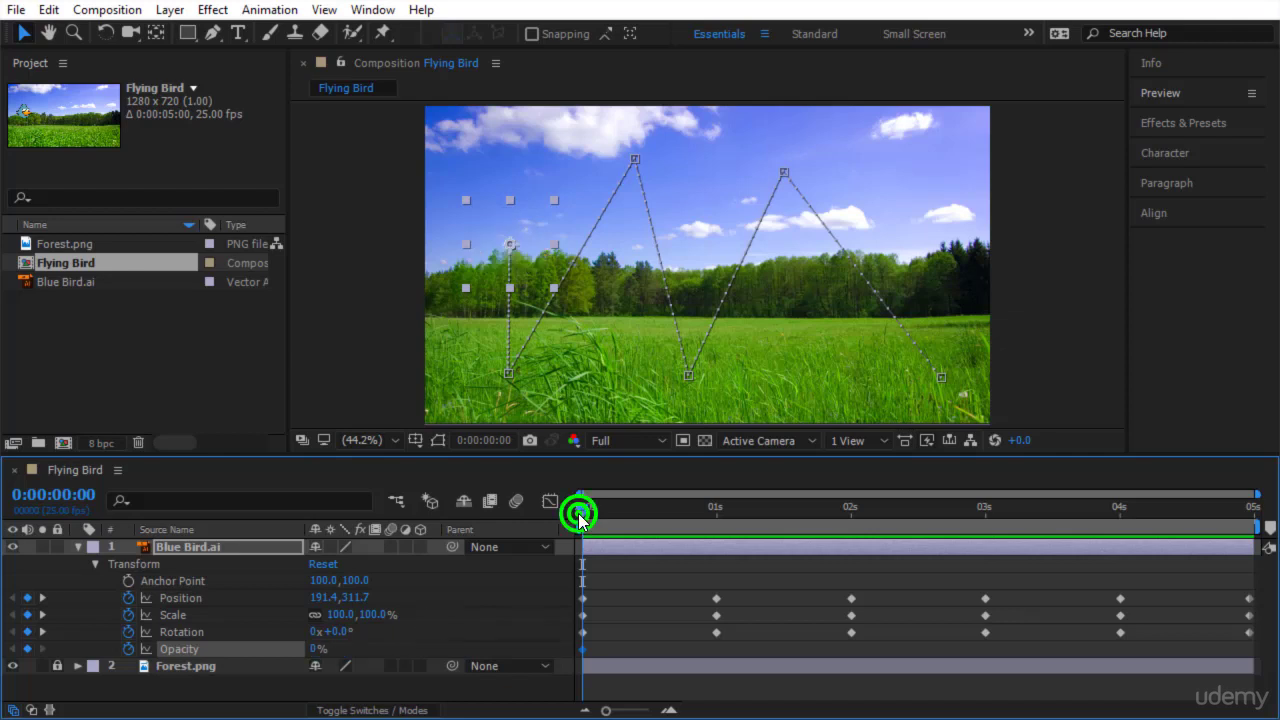
Set the bird's Opacity to 100% at 0:00:00:12 and preview the fade-in from 0:00:00:00.
drag(580, 515, 647, 522)
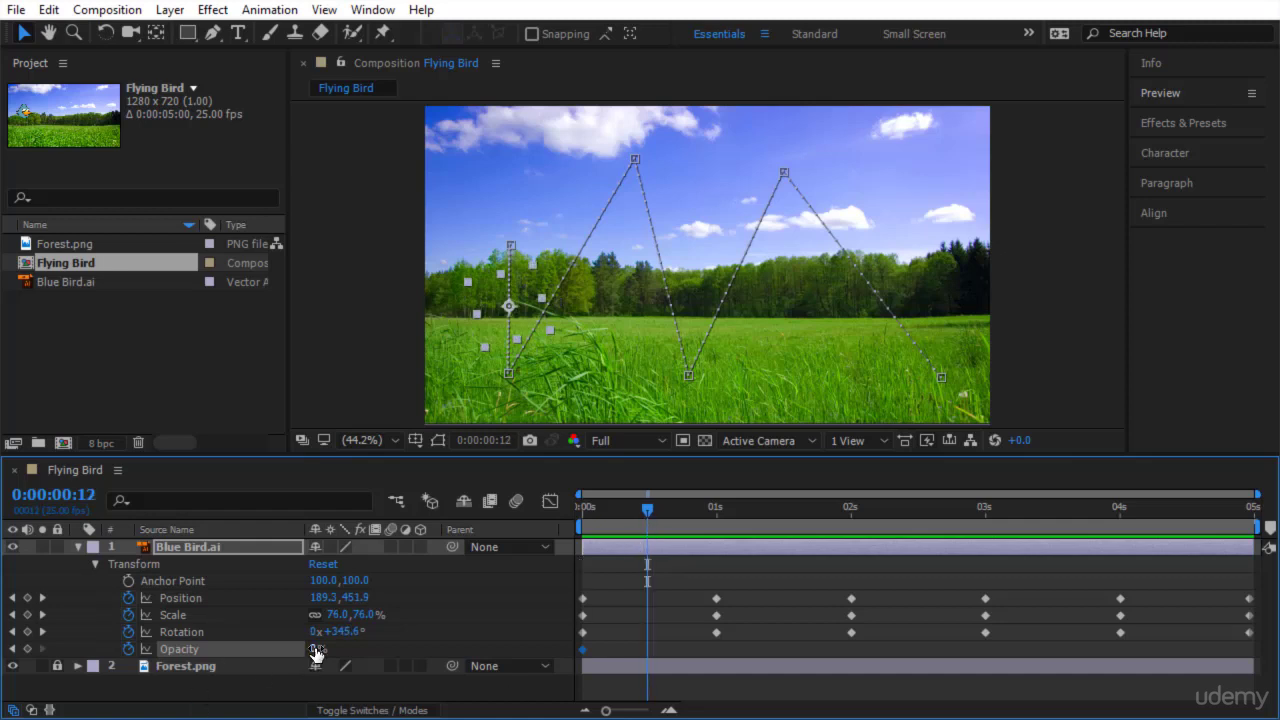
drag(318, 651, 420, 648)
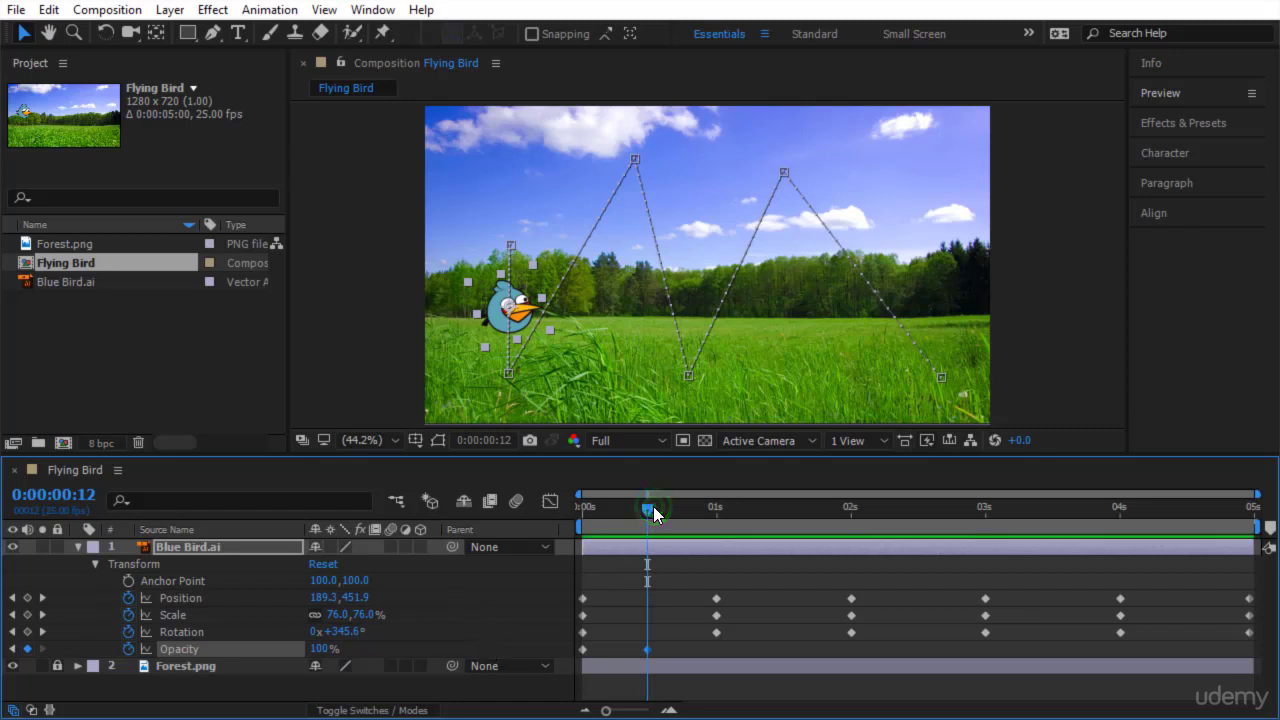
drag(653, 506, 538, 525)
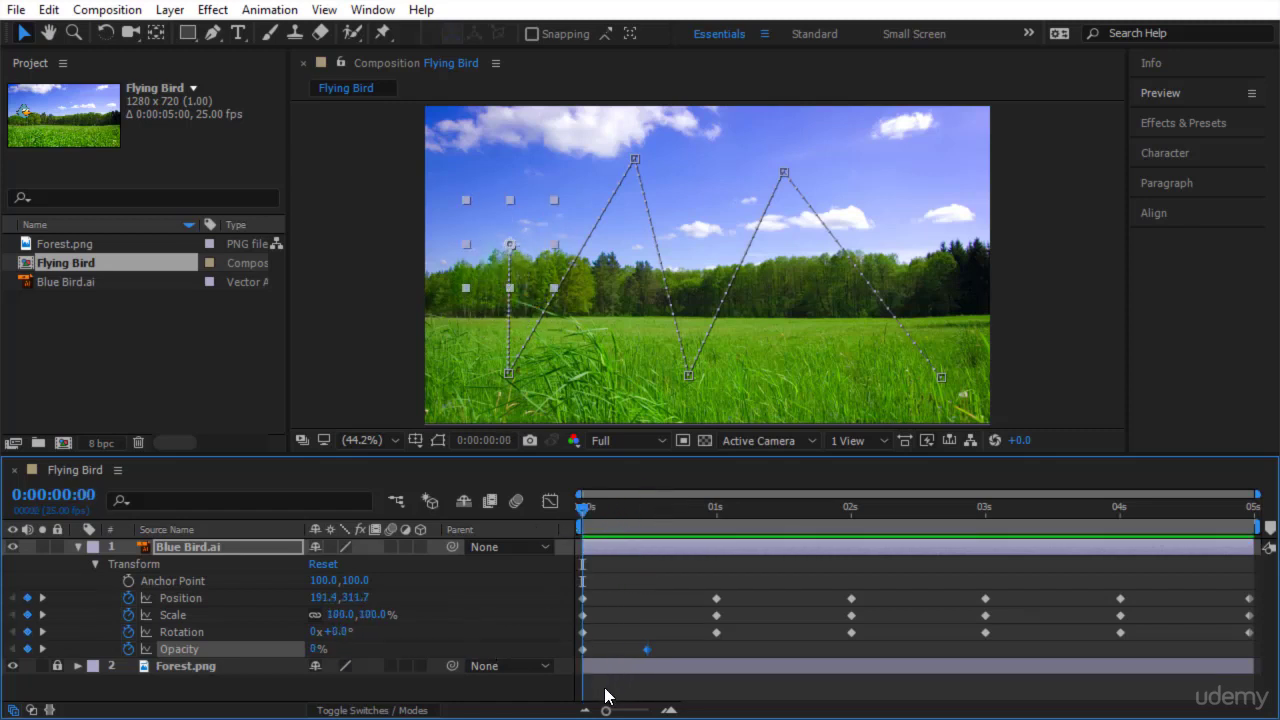
key(space)
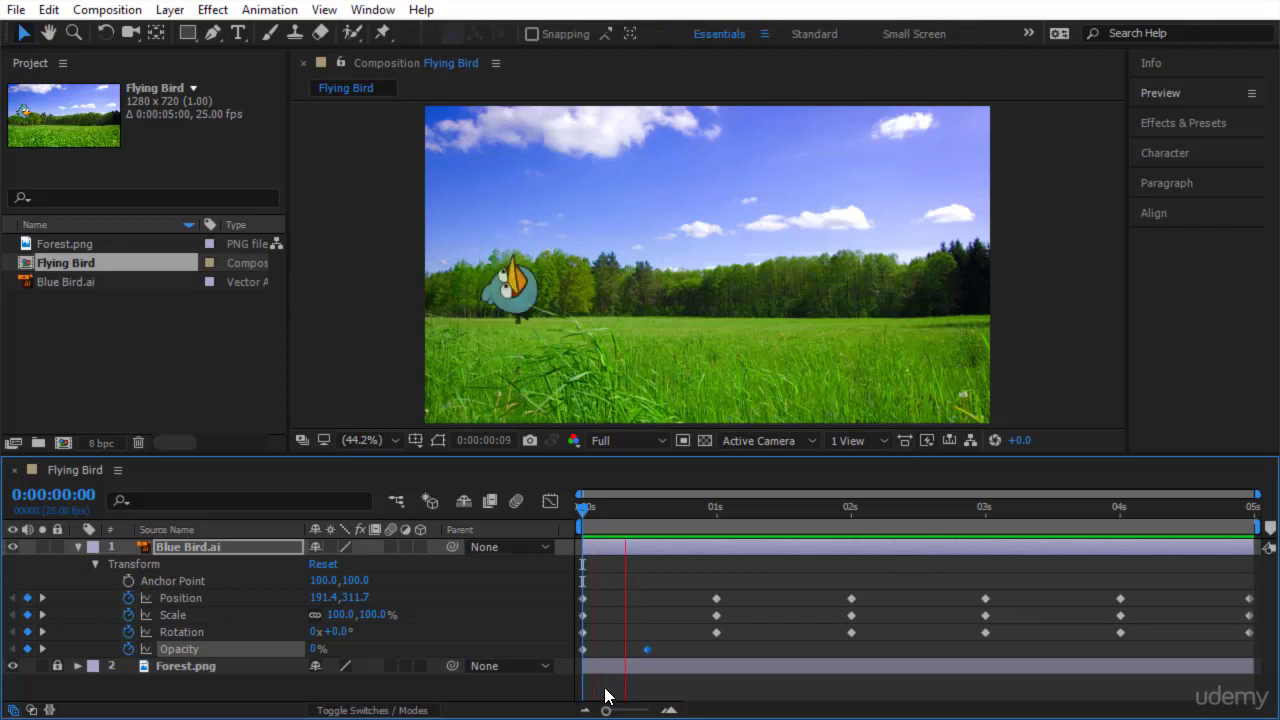